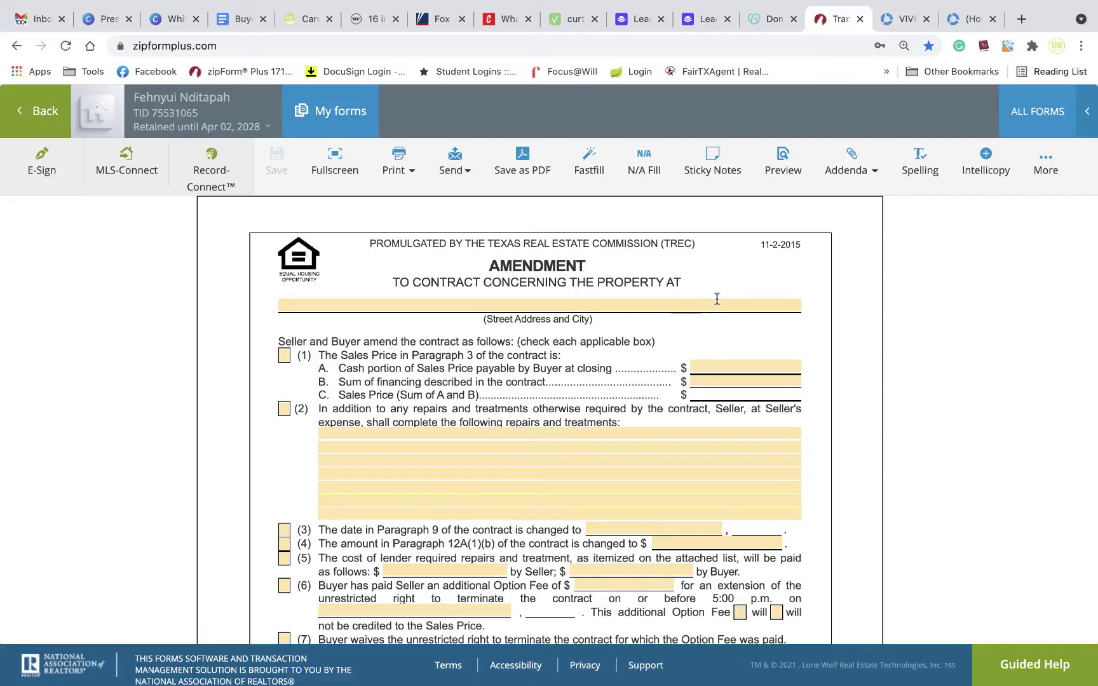
- Look over the amendment form down to the signature block and check its street address and city fields
scroll(714, 300, "down", 7)
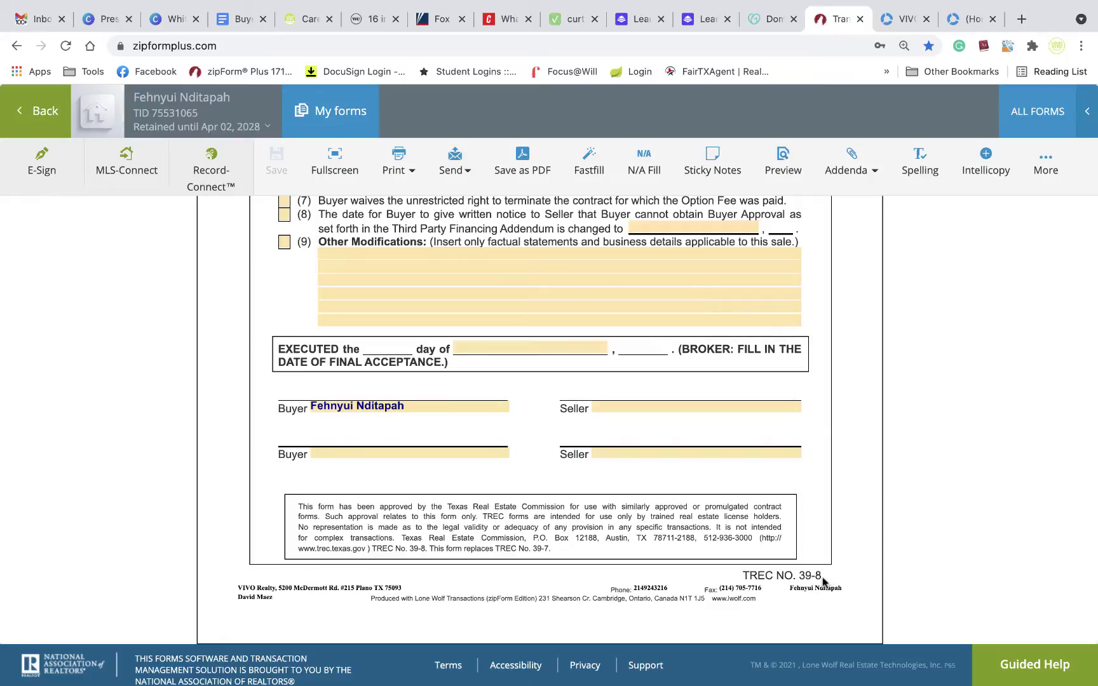
scroll(813, 566, "up", 8)
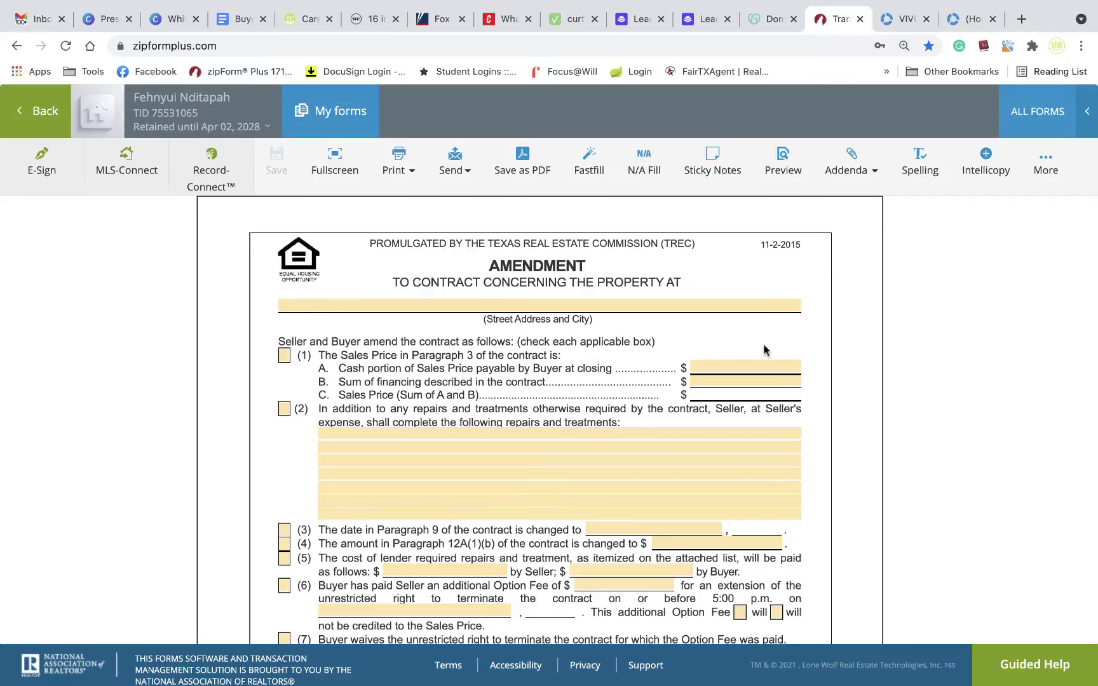
left_click(540, 306)
left_click(565, 308)
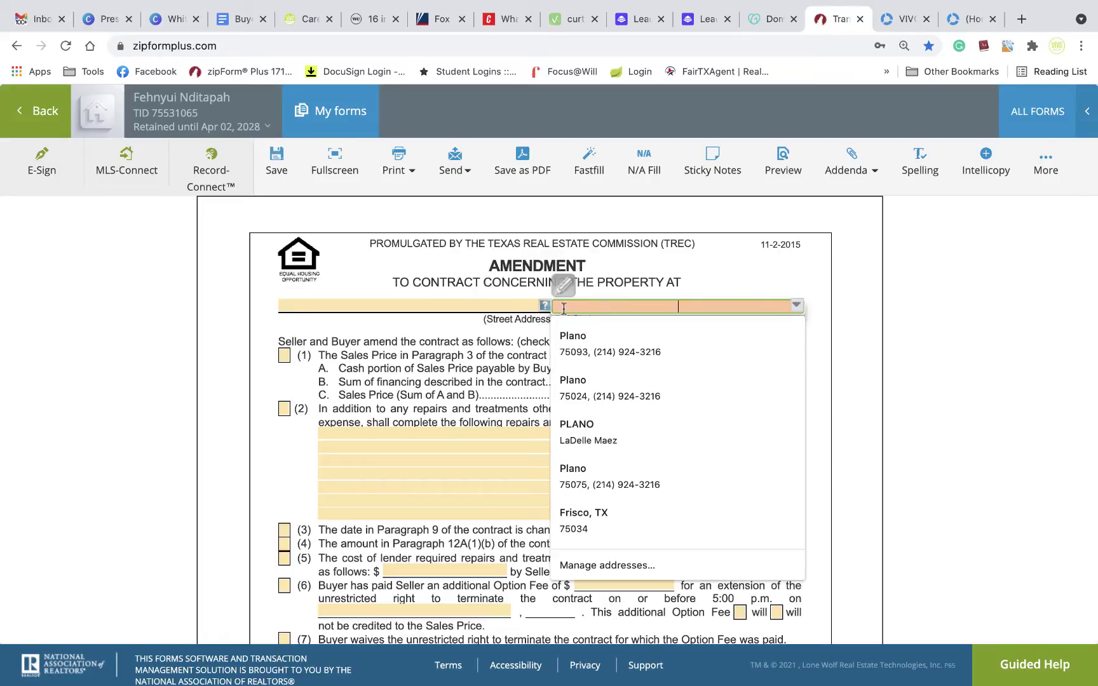
left_click(469, 308)
left_click(614, 326)
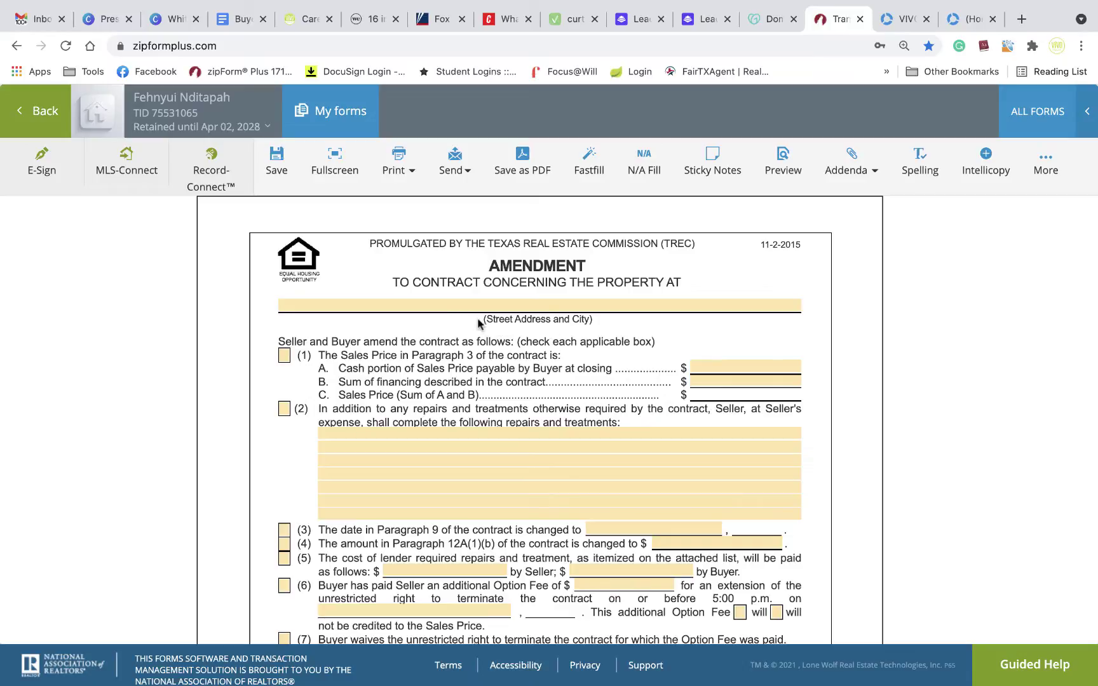
- Examine the sales price fields in item 1 and the repairs and treatments text area in item 2
scroll(751, 308, "down", 1)
scroll(744, 311, "down", 1)
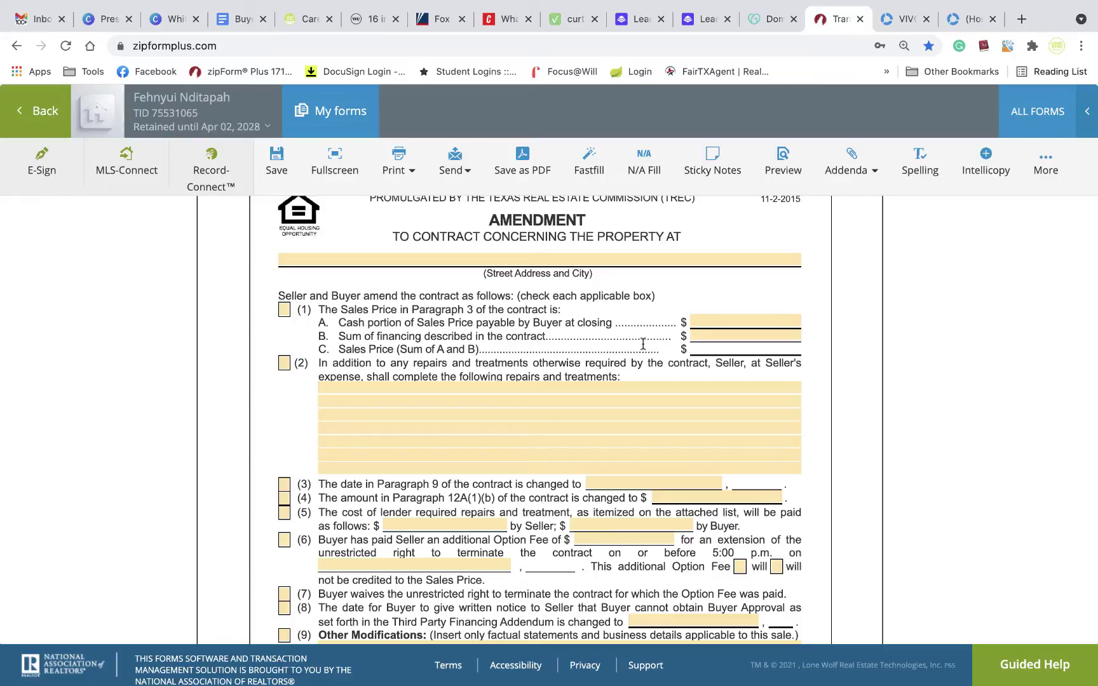
left_click(710, 319)
left_click(725, 336)
left_click(728, 350)
left_click(723, 323)
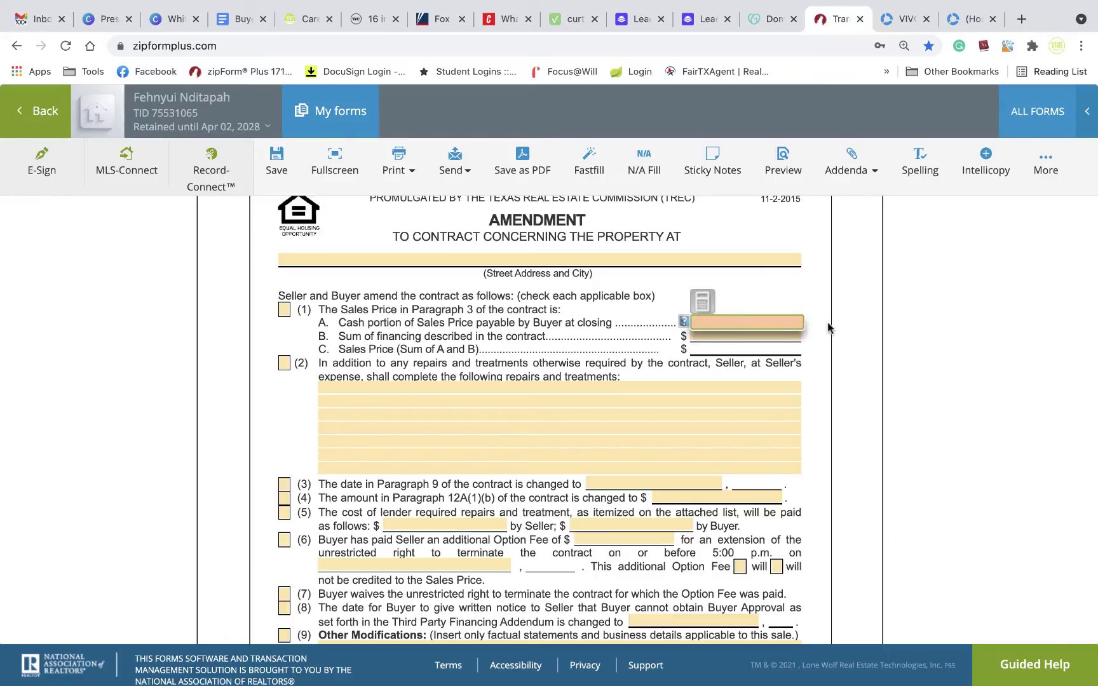
left_click(827, 342)
left_click(786, 334)
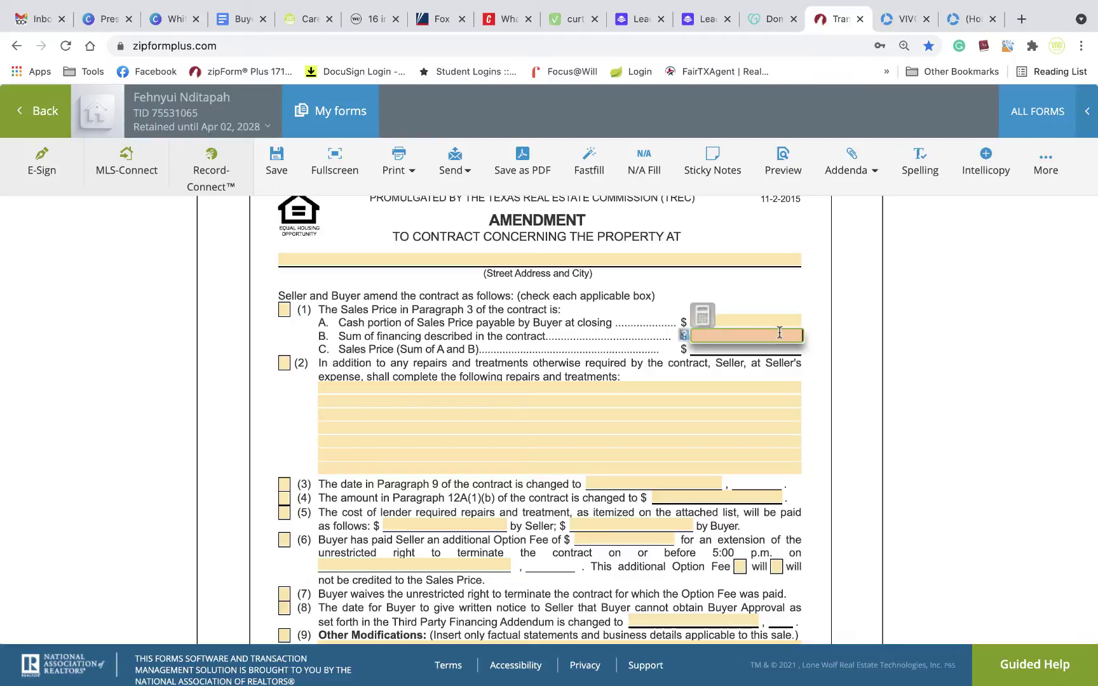
left_click(788, 319)
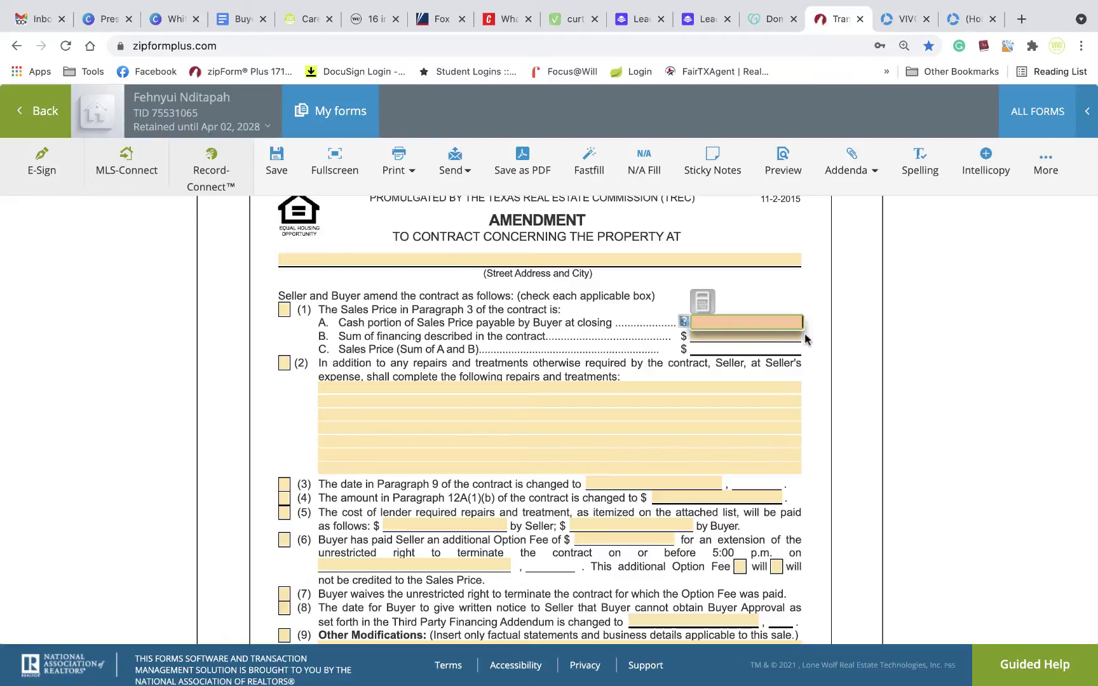
left_click(573, 385)
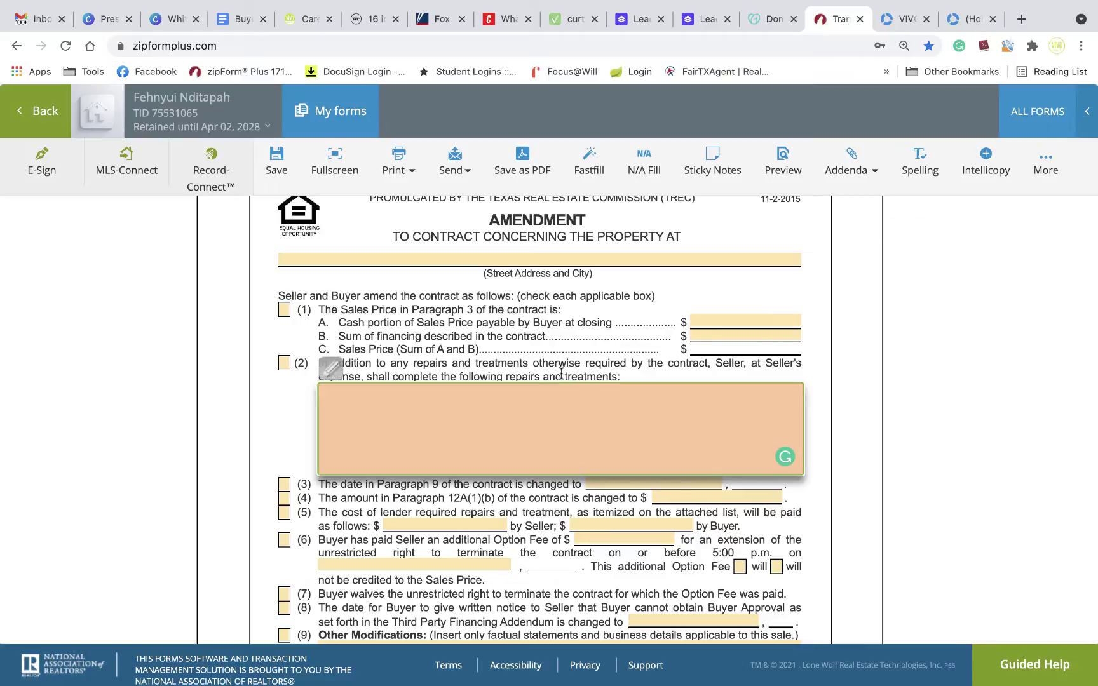
left_click(515, 284)
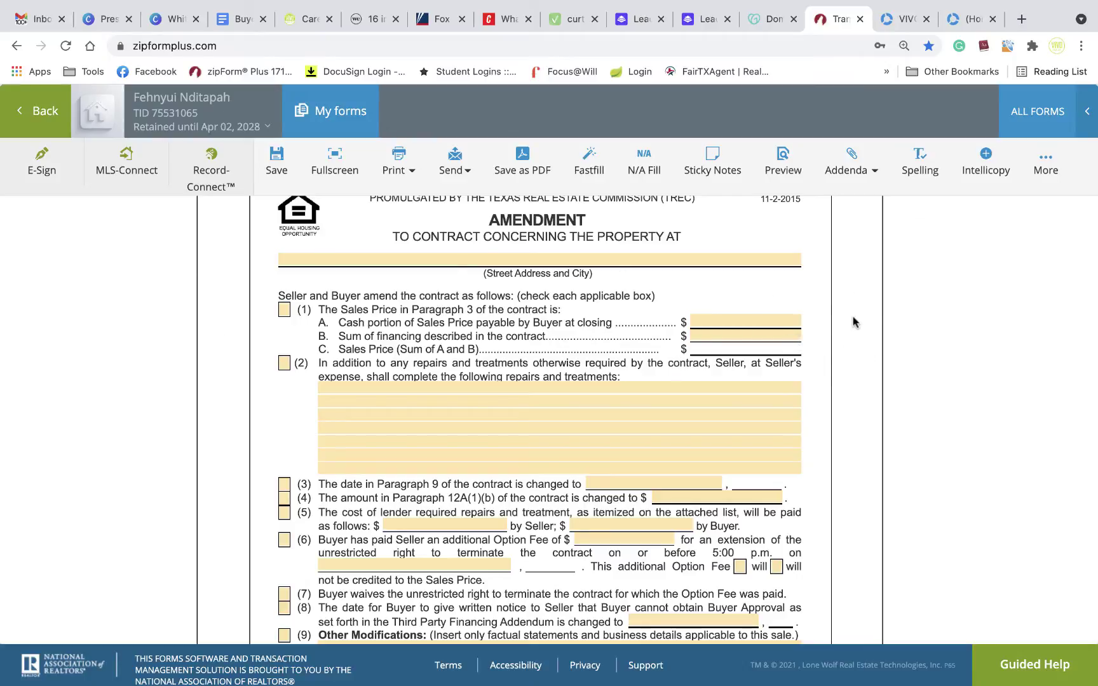
scroll(851, 321, "down", 2)
scroll(851, 321, "up", 3)
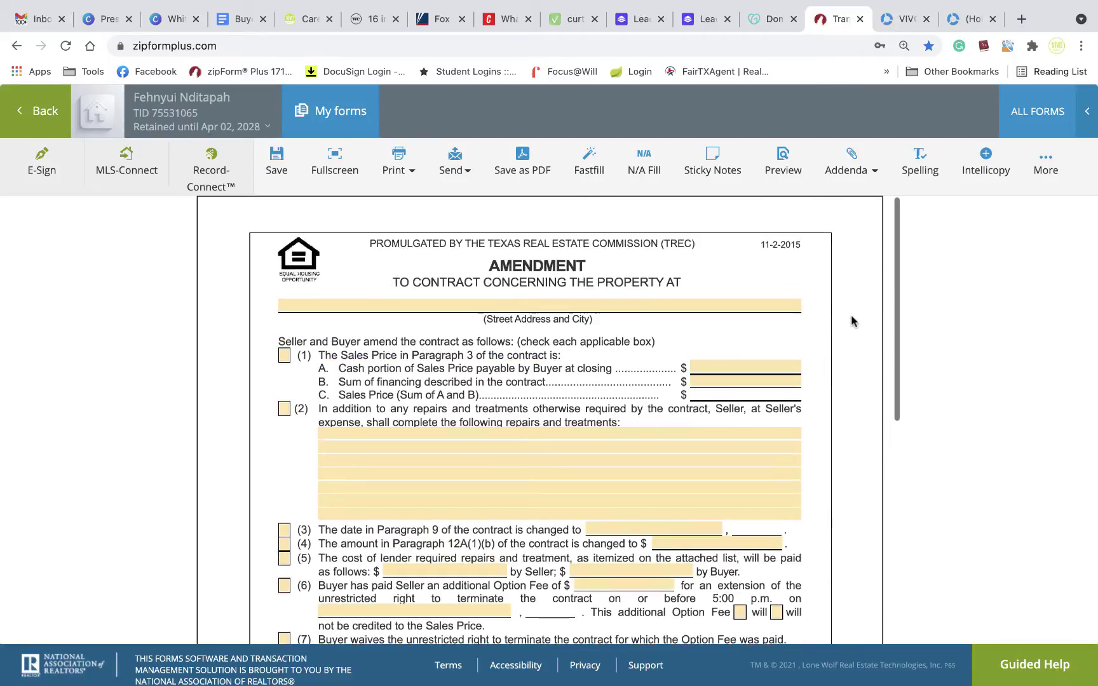
scroll(664, 360, "down", 1)
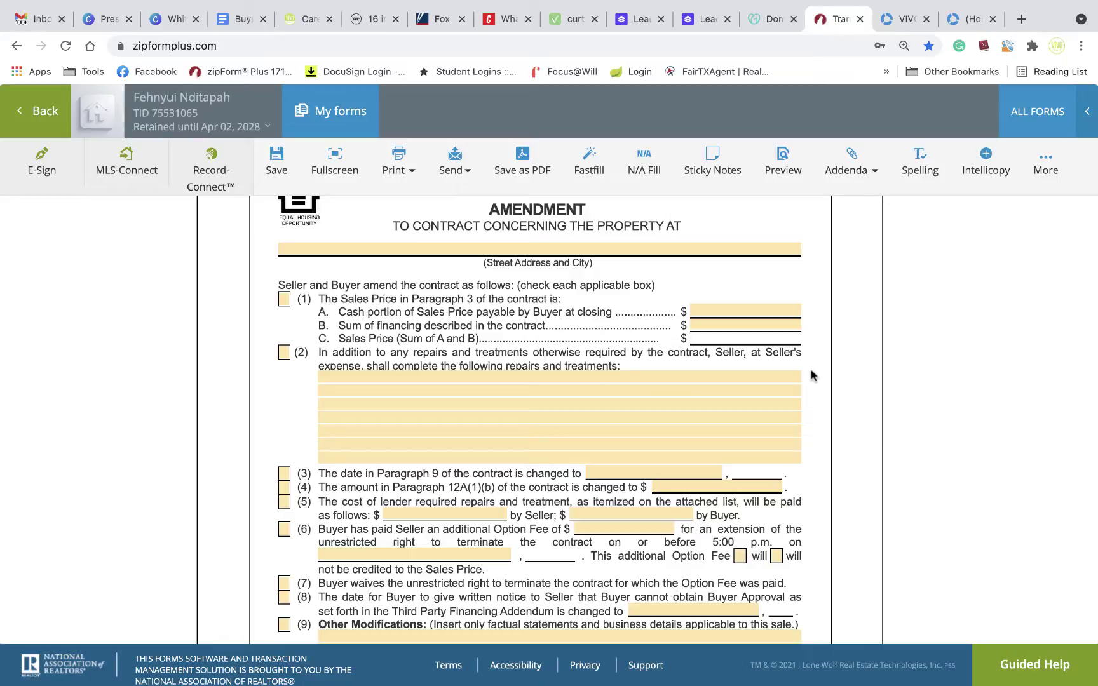
- Mark item 2, covering additional repairs and treatments at the seller's expense, with an X
mouse_move(791, 680)
left_click(286, 355)
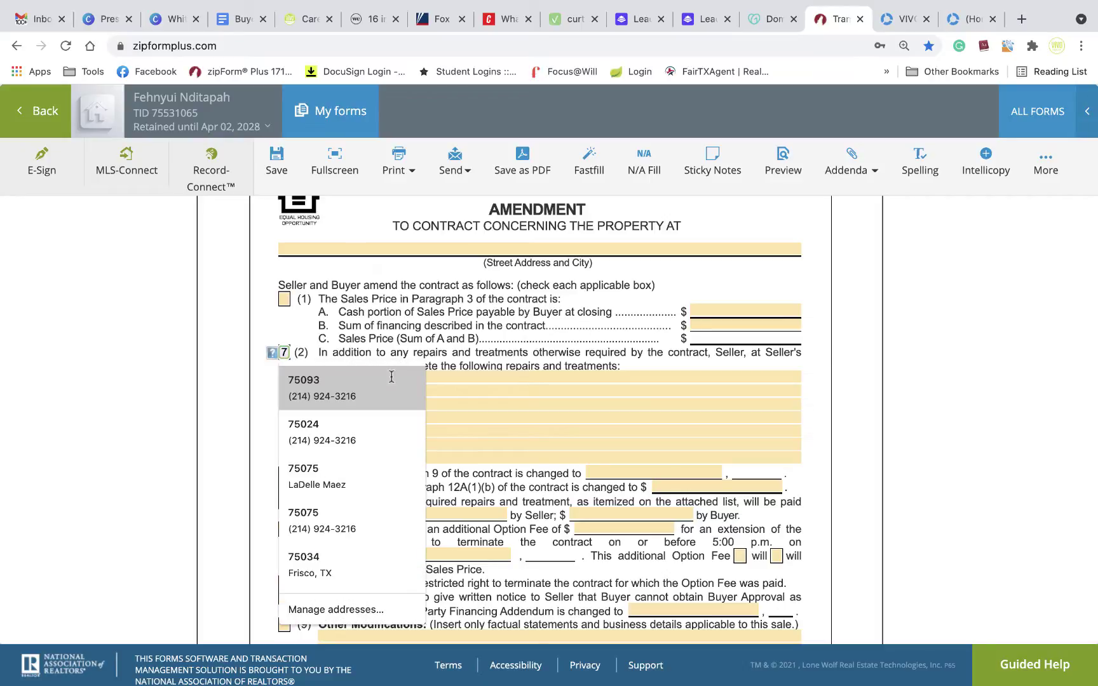
- Enter "Seller to service HVAC and ensure good bill of health prior to closing." as the repair request in item 2
left_click(432, 376)
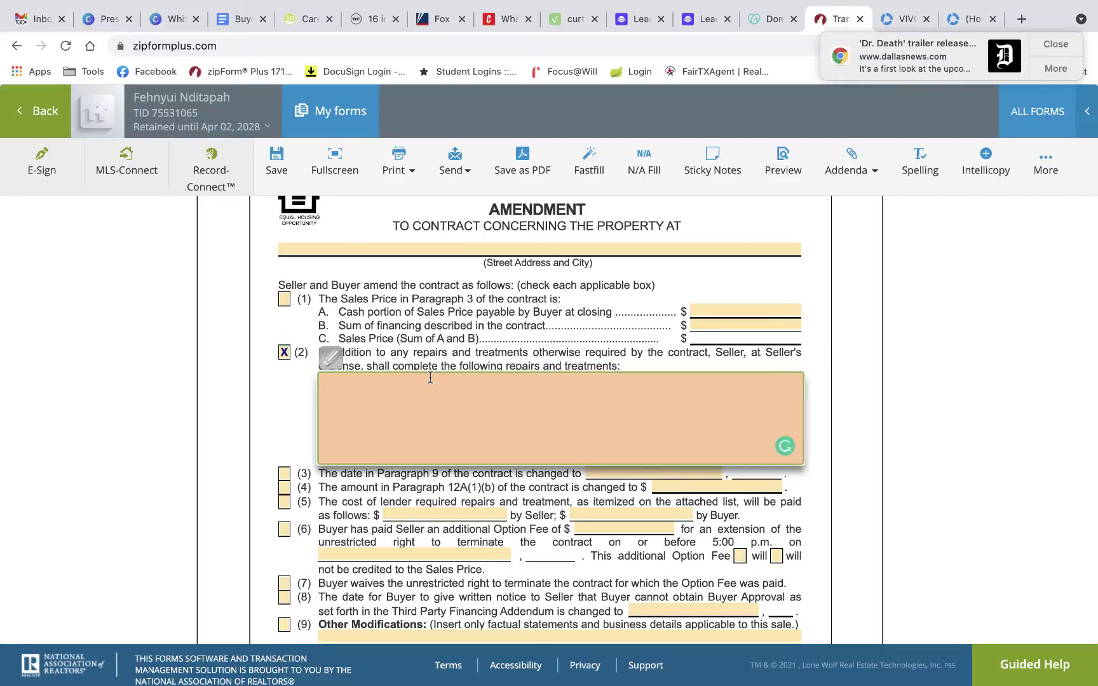
type("Seller to service HVAC and ensure")
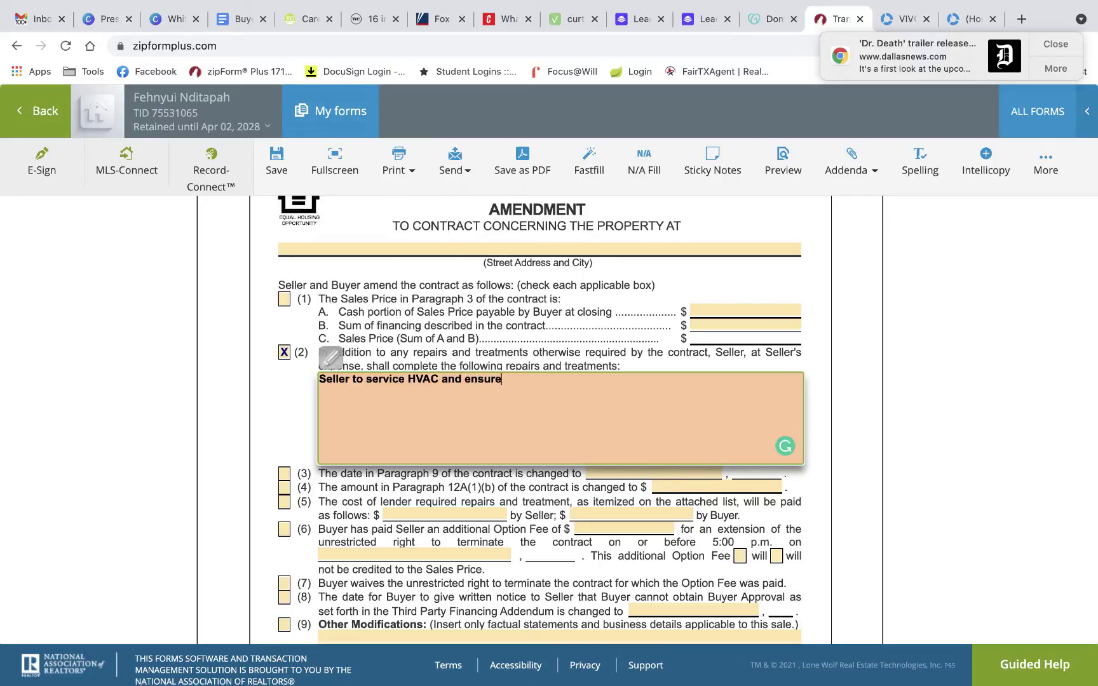
type(" good bill of heal")
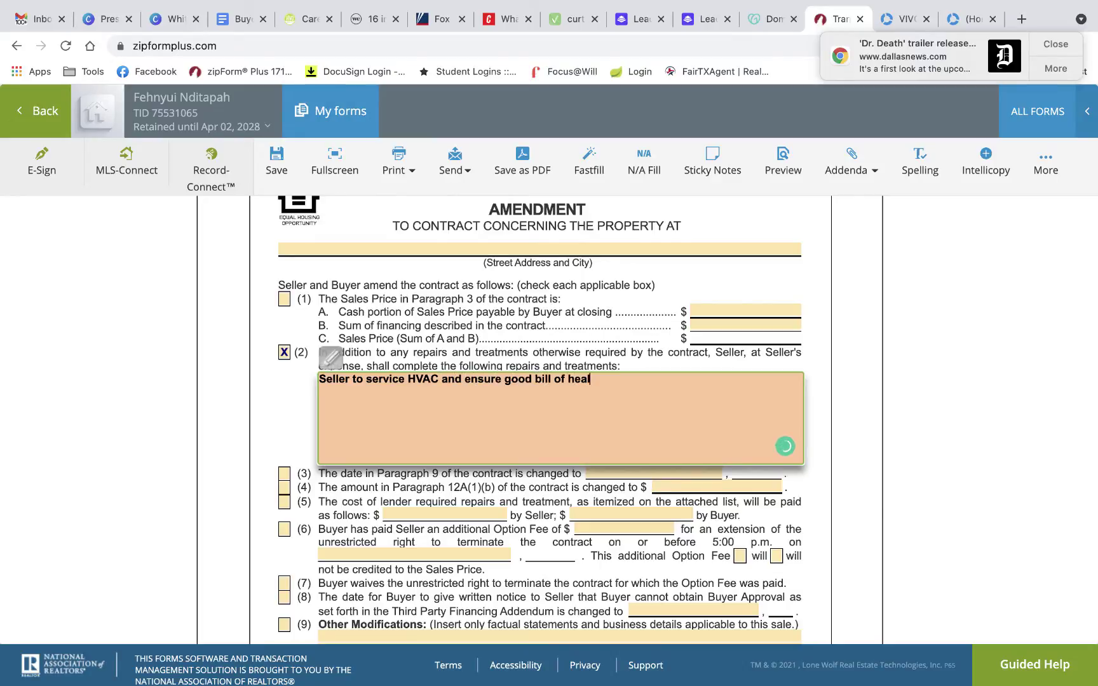
type("th prior to clo")
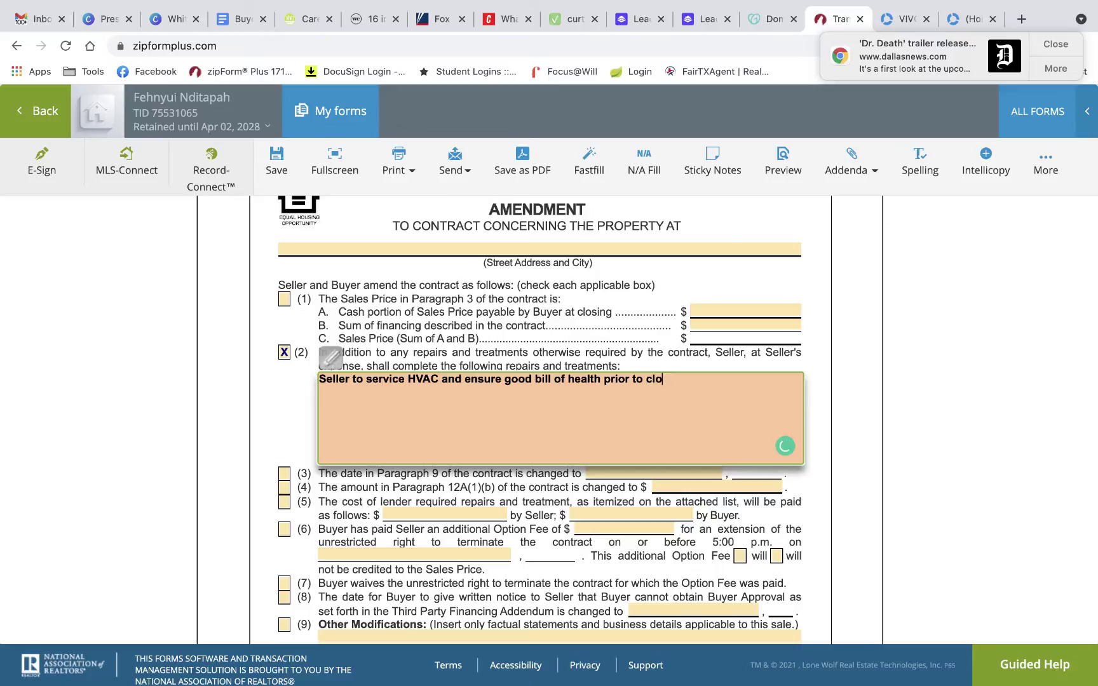
type("sing.")
left_click(431, 336)
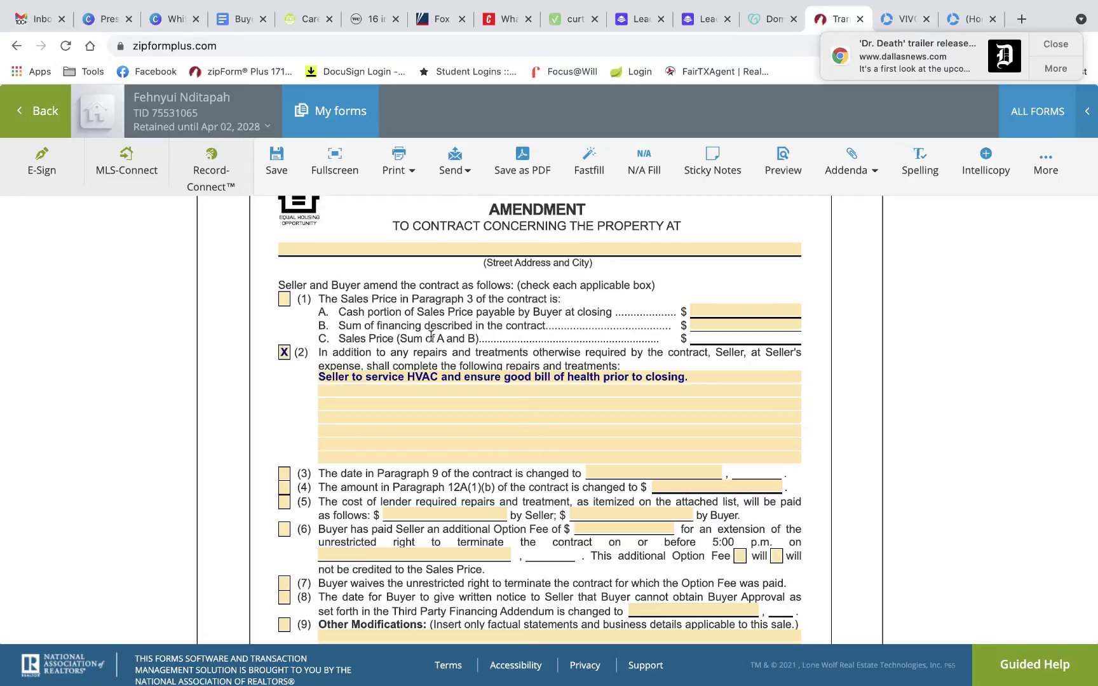
- Reword the item 2 repair request to "Seller to service HVAC and confirm there zero repairs needed prior to close and provide invoice."
left_click(507, 380)
key("BackSpace")
key("BackSpace")
key("BackSpace")
key("BackSpace")
key("BackSpace")
key("BackSpace")
key("BackSpace")
key("BackSpace")
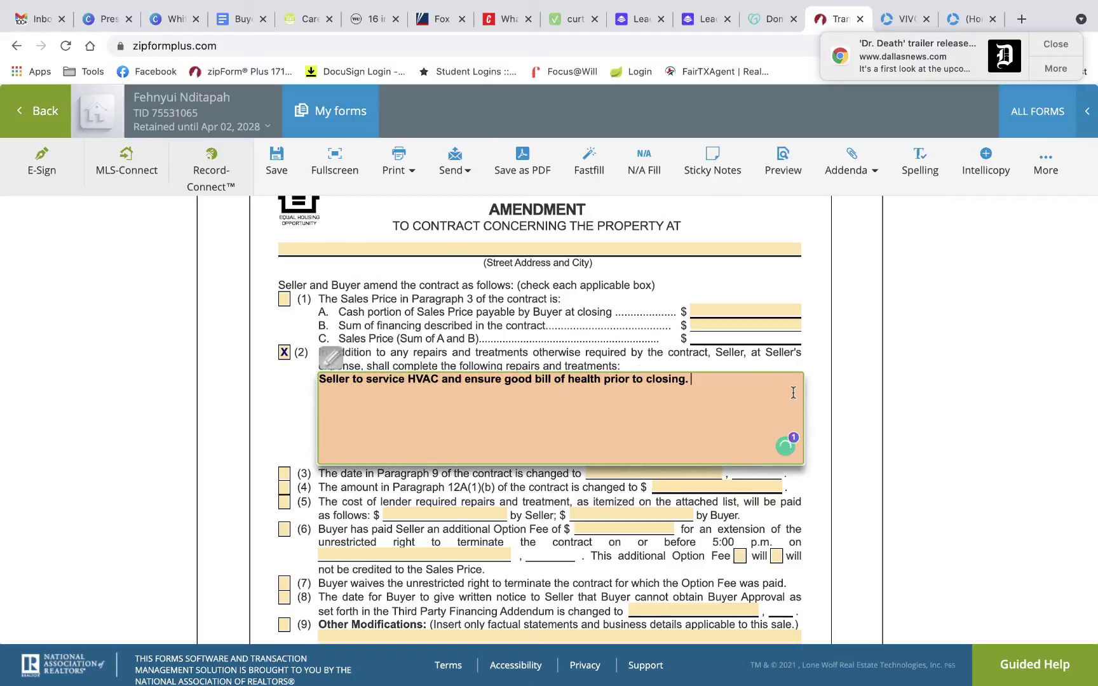
key("BackSpace")
key("BackSpace")
key("BackSpace")
key("BackSpace")
key("BackSpace")
key("BackSpace")
key("BackSpace")
key("BackSpace")
key("BackSpace")
key("BackSpace")
key("BackSpace")
key("BackSpace")
key("BackSpace")
key("BackSpace")
key("BackSpace")
key("BackSpace")
key("BackSpace")
key("BackSpace")
key("BackSpace")
key("BackSpace")
key("BackSpace")
key("BackSpace")
key("BackSpace")
key("BackSpace")
key("BackSpace")
key("BackSpace")
key("BackSpace")
key("BackSpace")
key("BackSpace")
key("BackSpace")
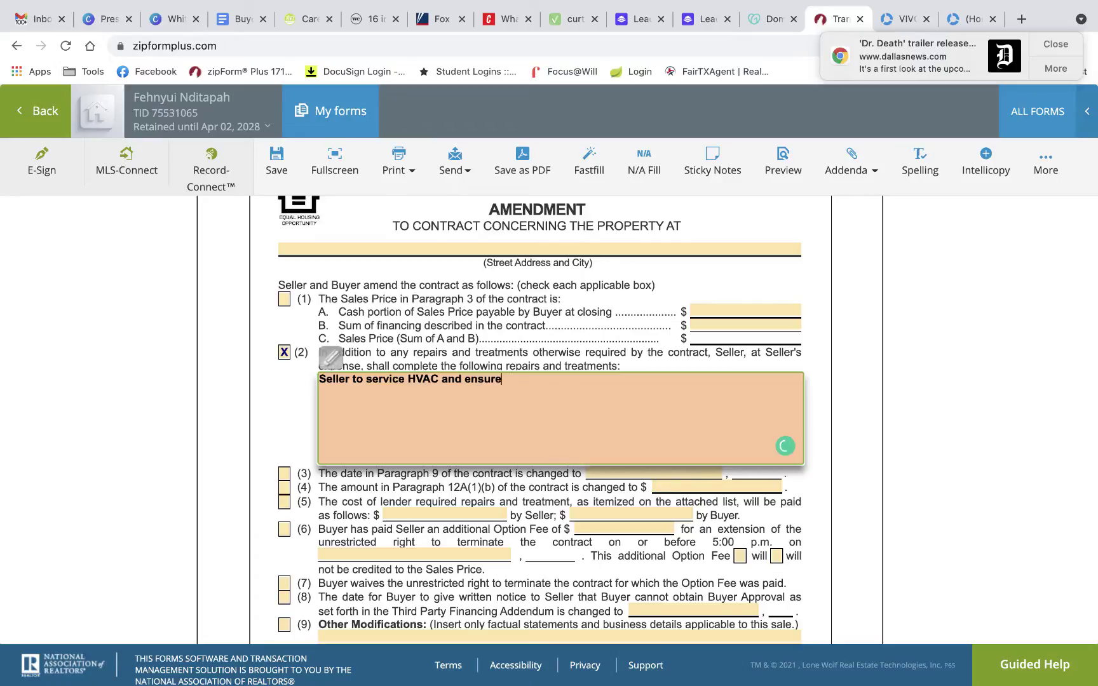
type("confirm there zero repair")
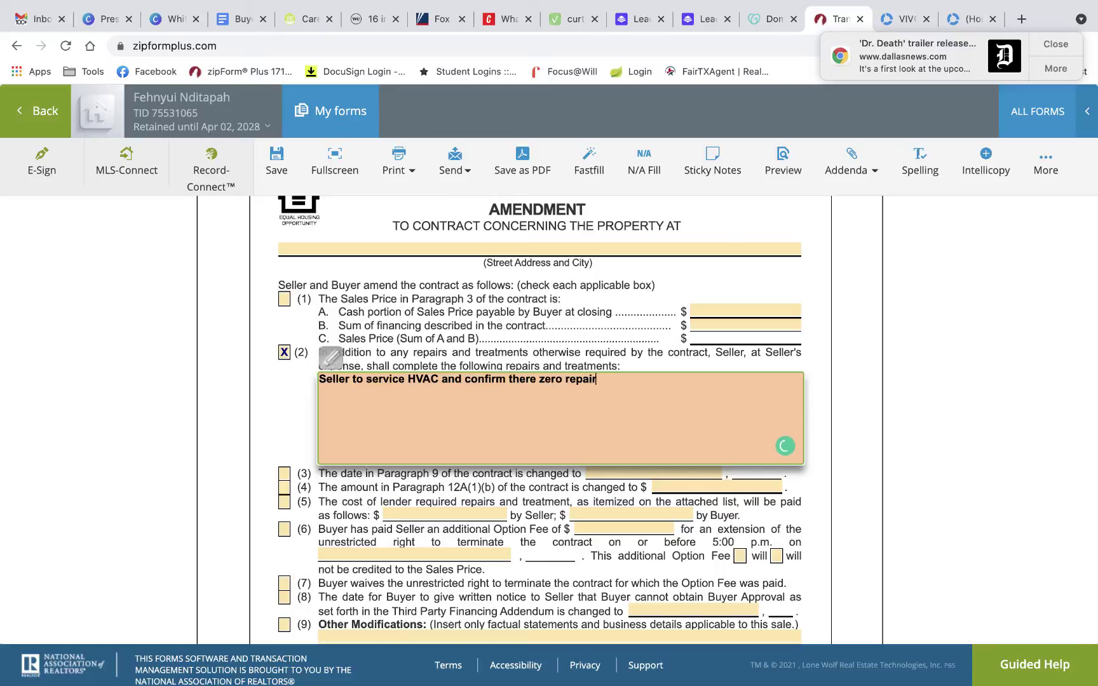
type("s needed prior to close and provide ")
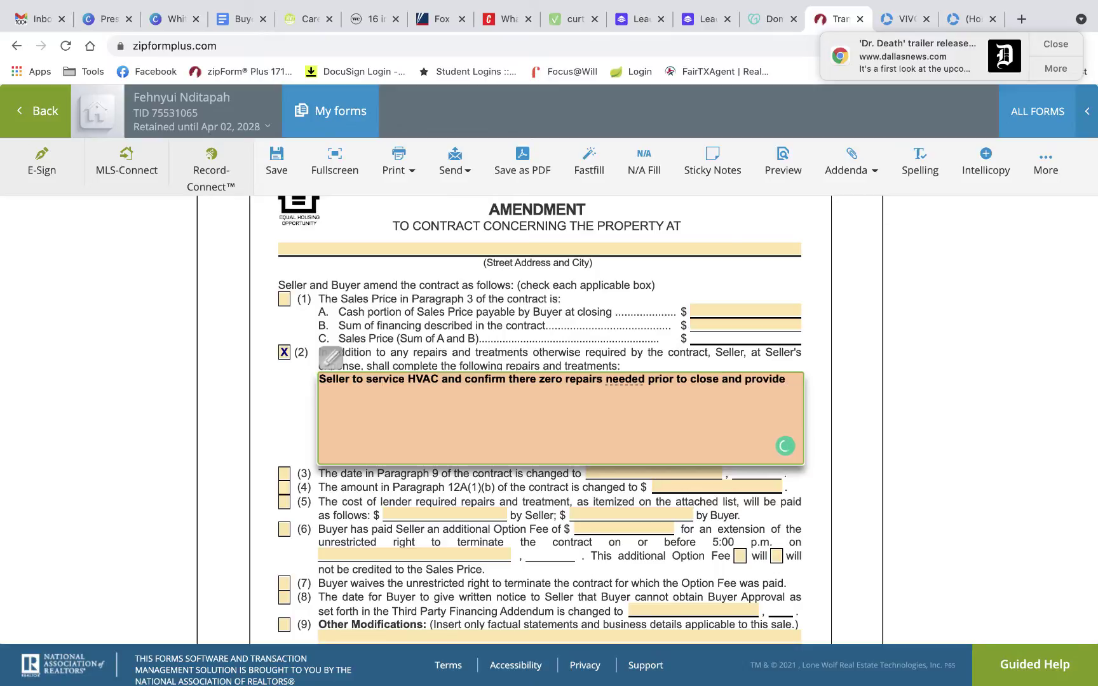
type("invoice.")
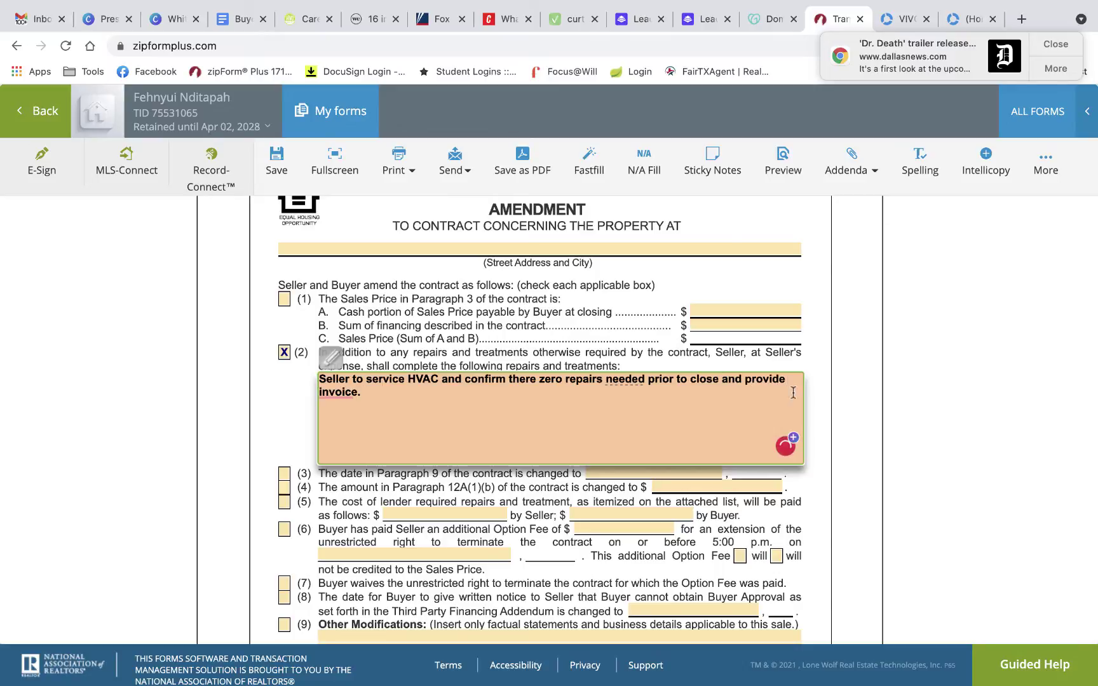
left_click(723, 357)
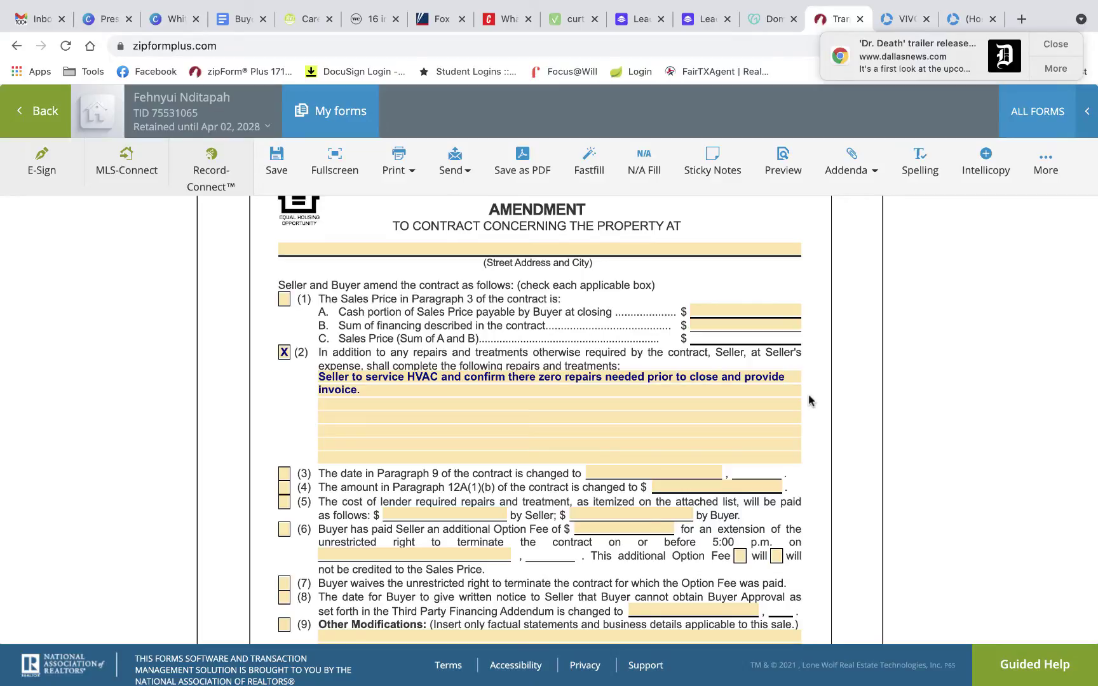
- Replace the entire repairs and treatments text in item 2 with "See Attached Exhibit A"
left_click(386, 389)
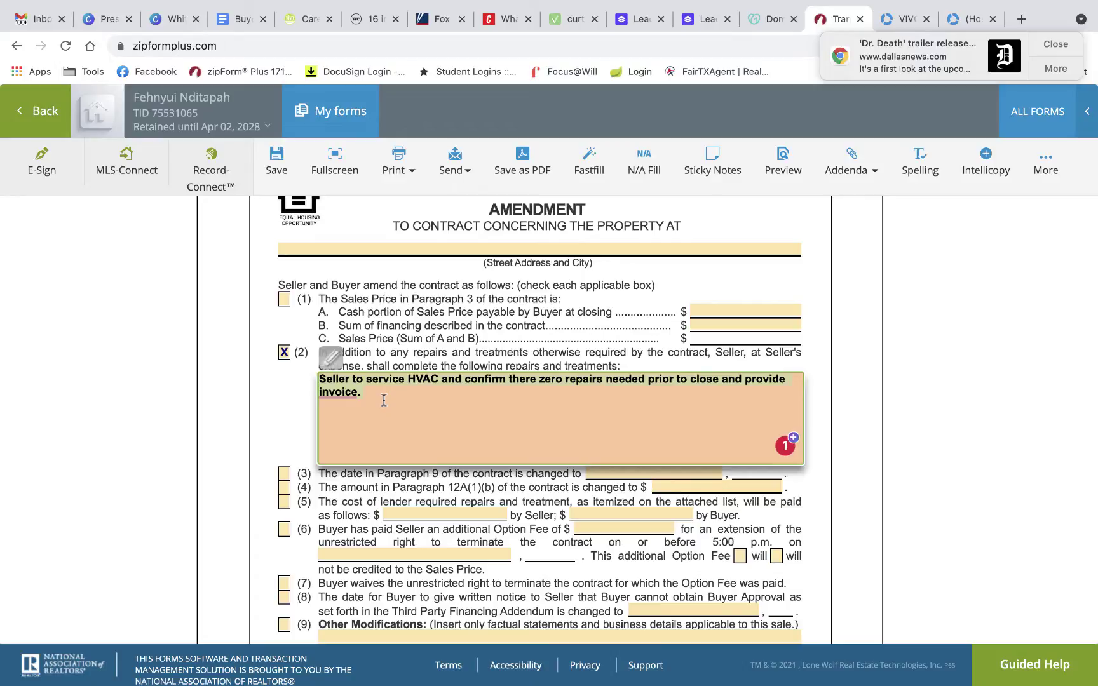
key("super+a")
key("BackSpace")
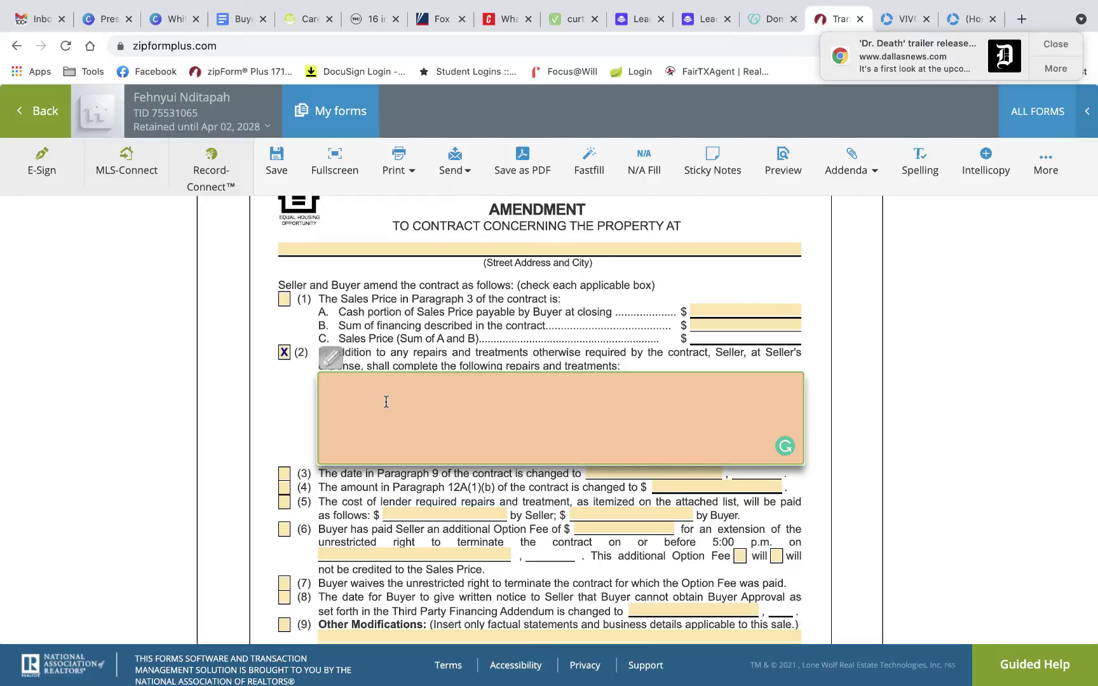
type("See Attached Exhibit A")
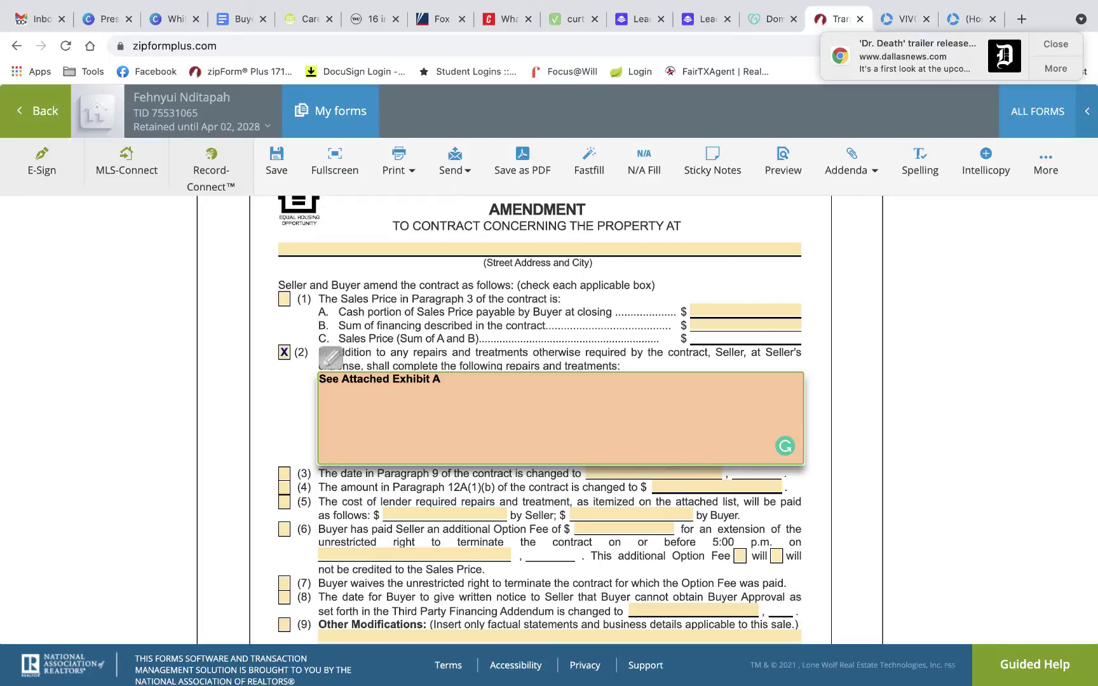
left_click(467, 298)
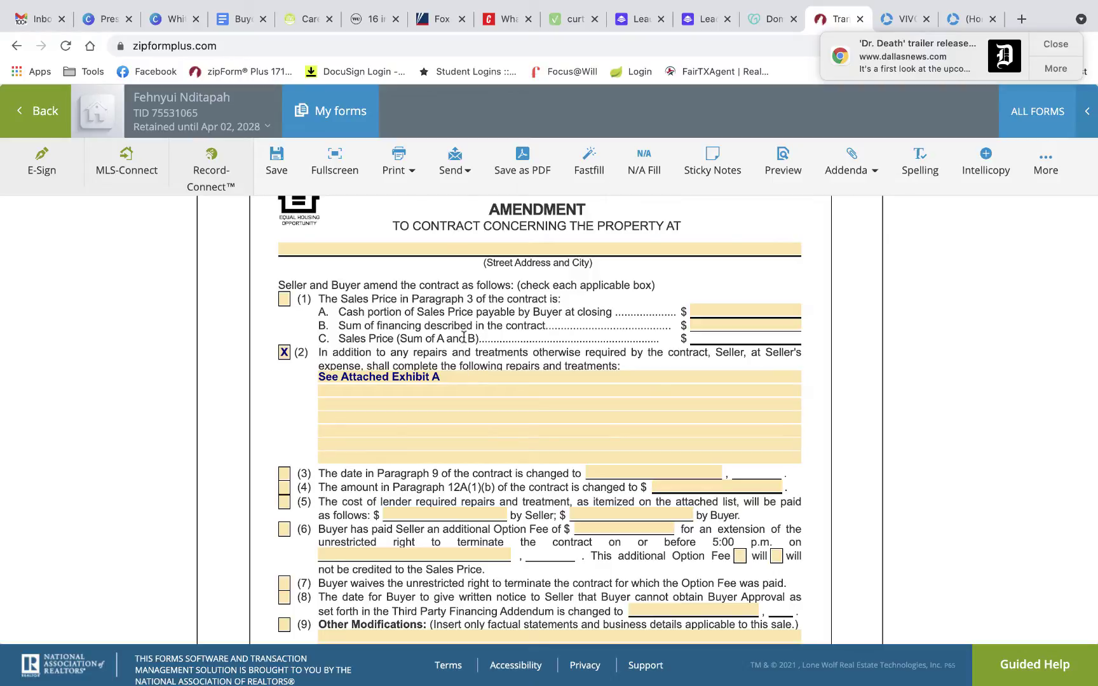
- Dismiss the news notification that covers part of the browser window
scroll(568, 488, "down", 3)
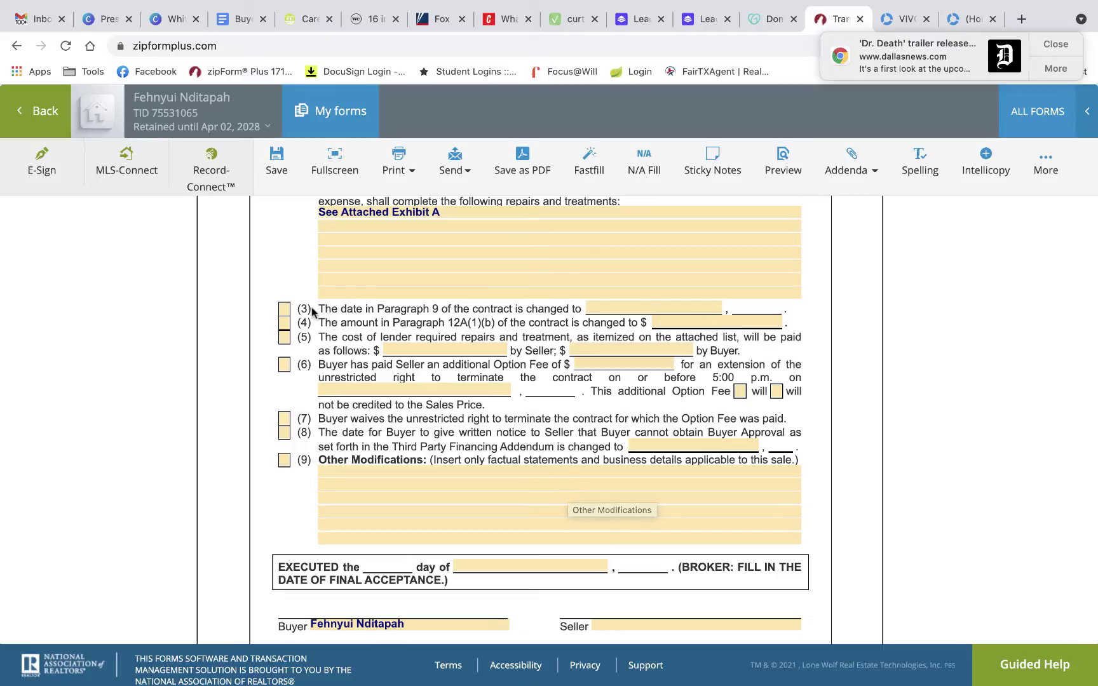
scroll(363, 309, "up", 2)
scroll(364, 309, "up", 2)
scroll(363, 309, "down", 1)
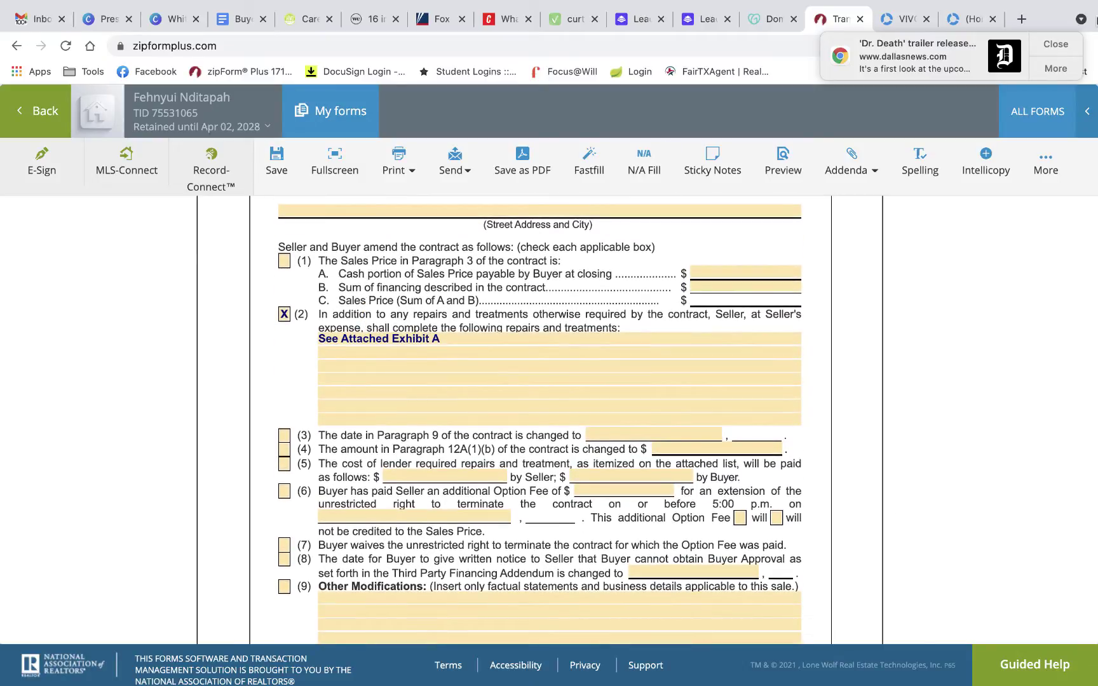
left_click(1056, 44)
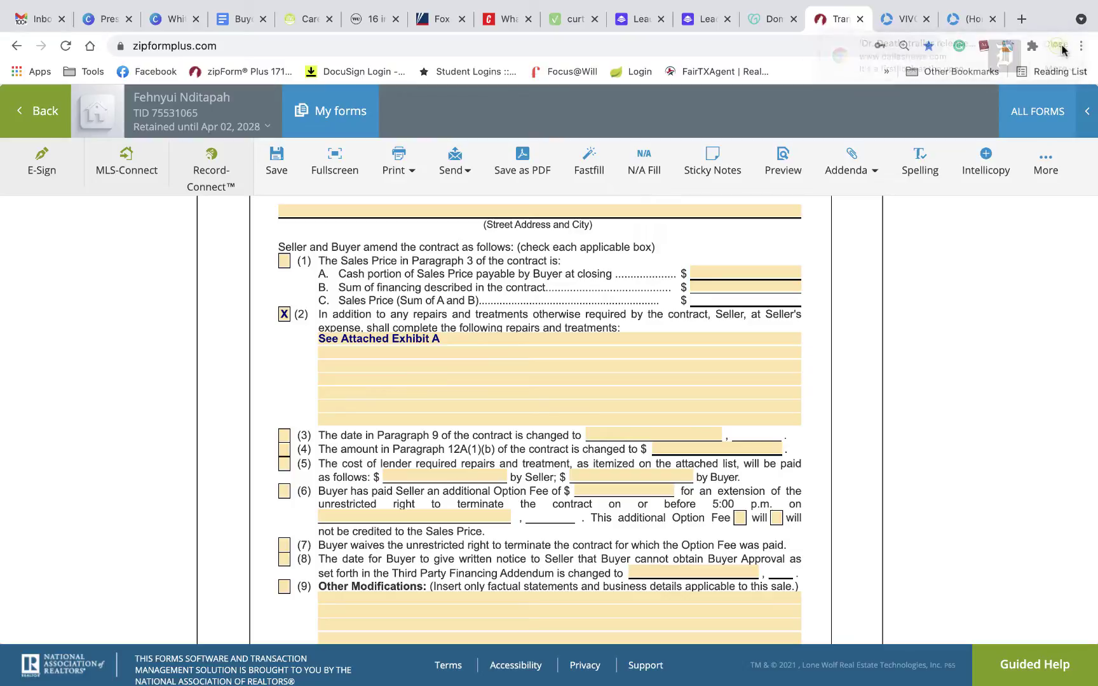
- Append "(no ambiguous language)" to the Exhibit A note in item 2, using the suggested spelling correction for "ambiguous"
left_click(508, 339)
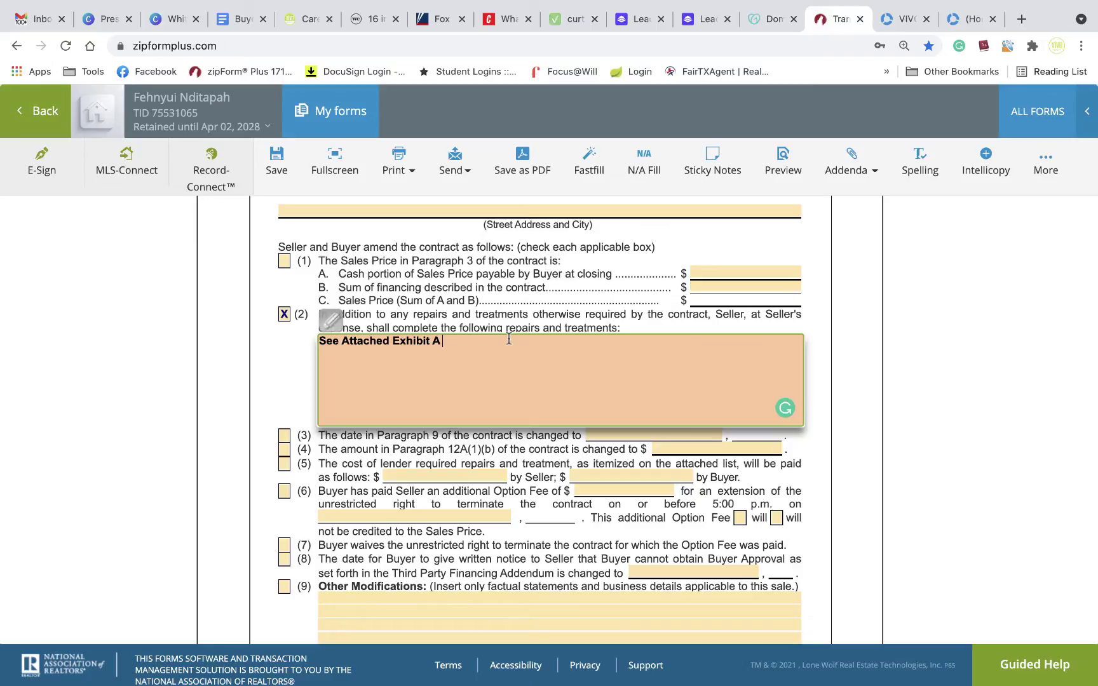
type("(no ambigious language)")
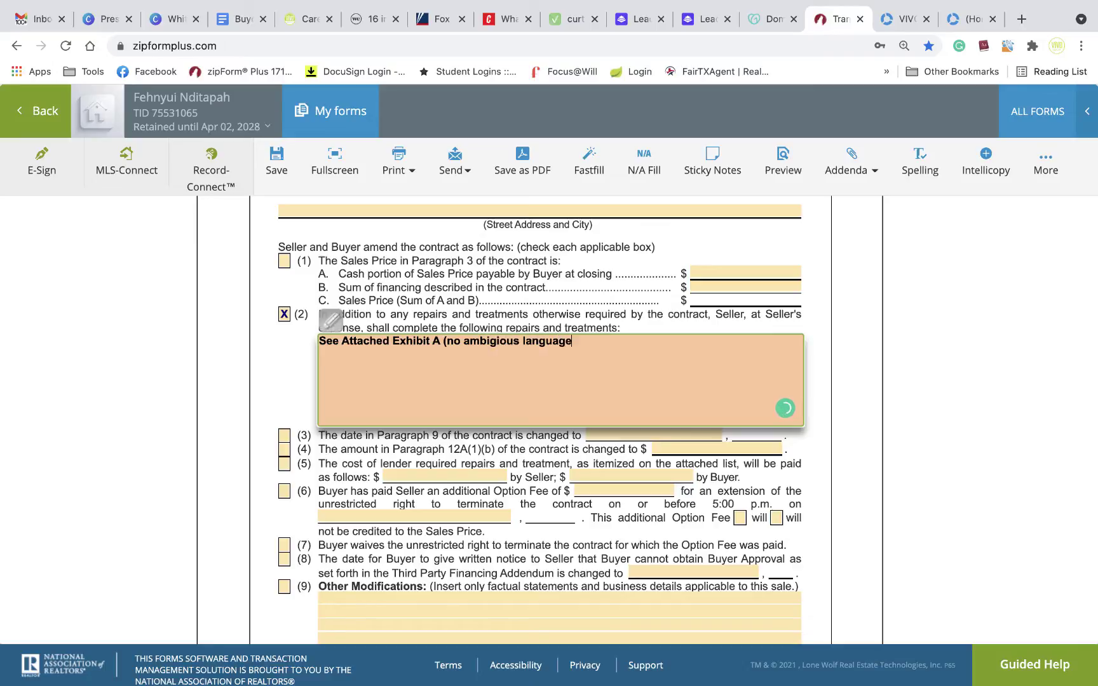
mouse_move(496, 340)
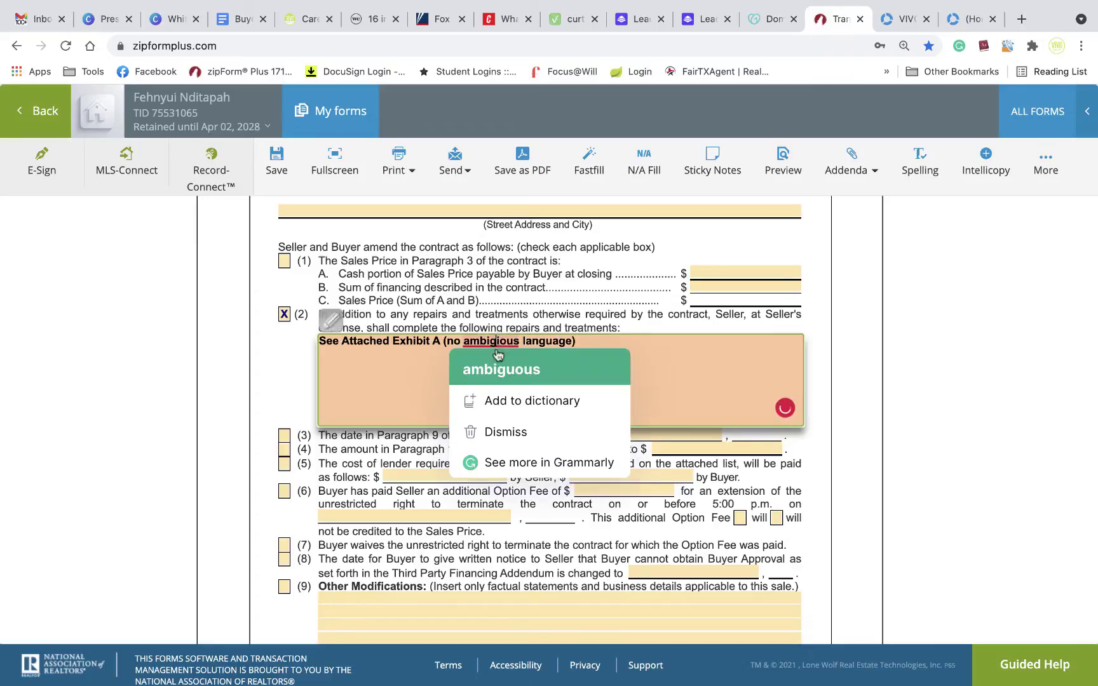
left_click(488, 286)
left_click(537, 324)
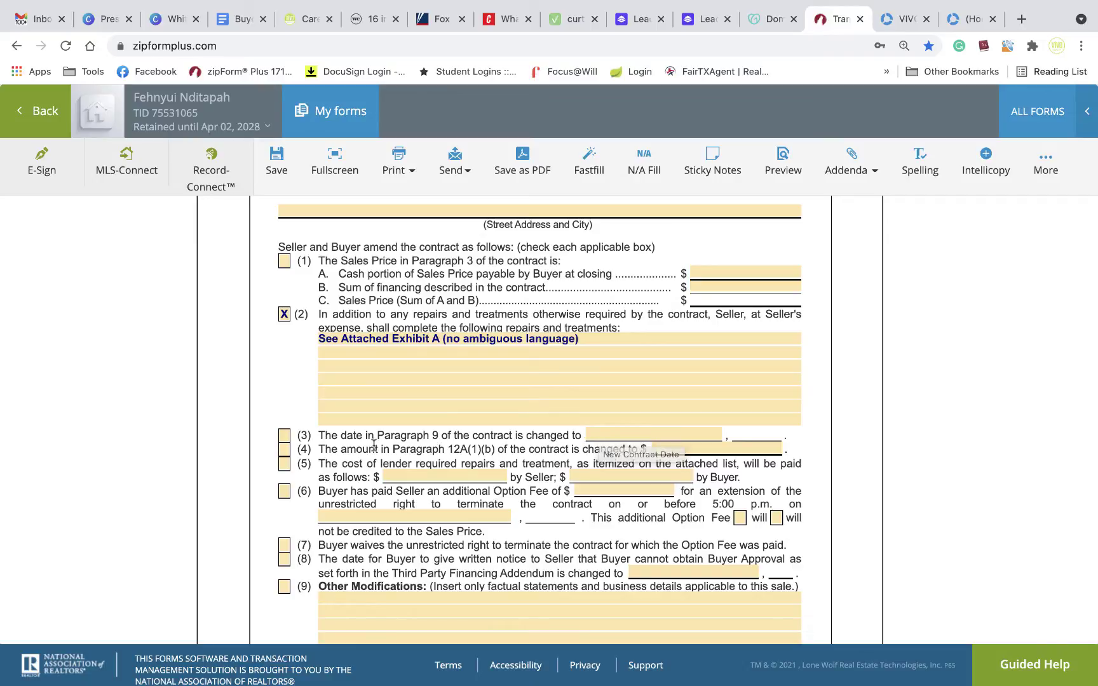
- Examine item 3 on changing the Paragraph 9 date, opening its new contract date field without choosing a date
left_click_drag(375, 435, 440, 435)
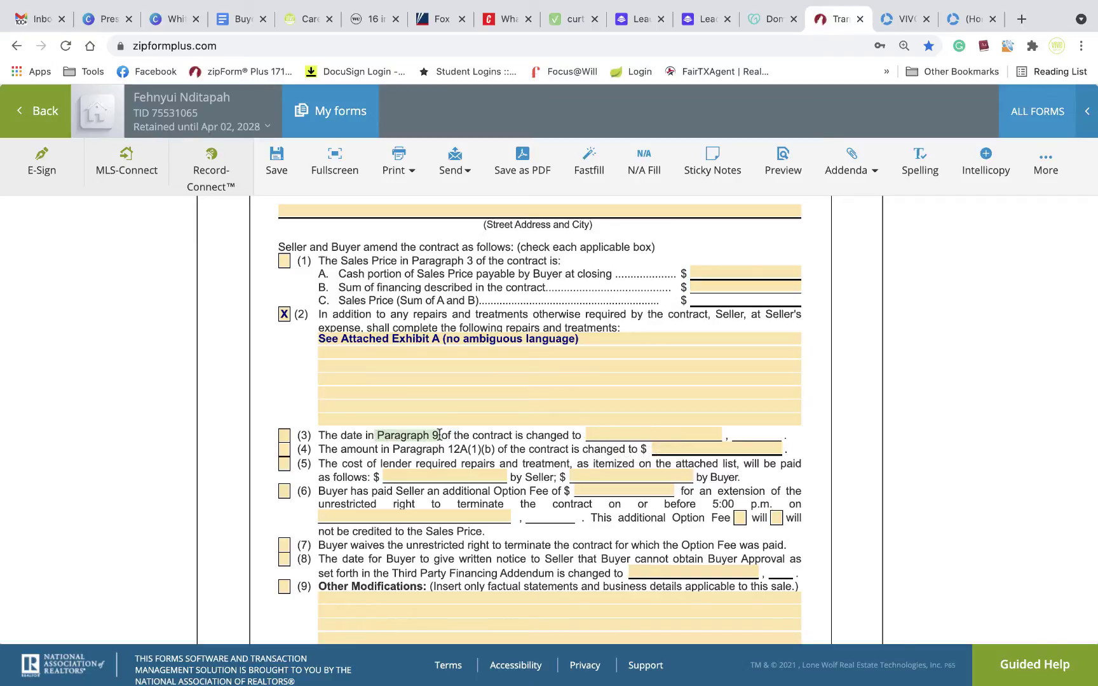
left_click(547, 449)
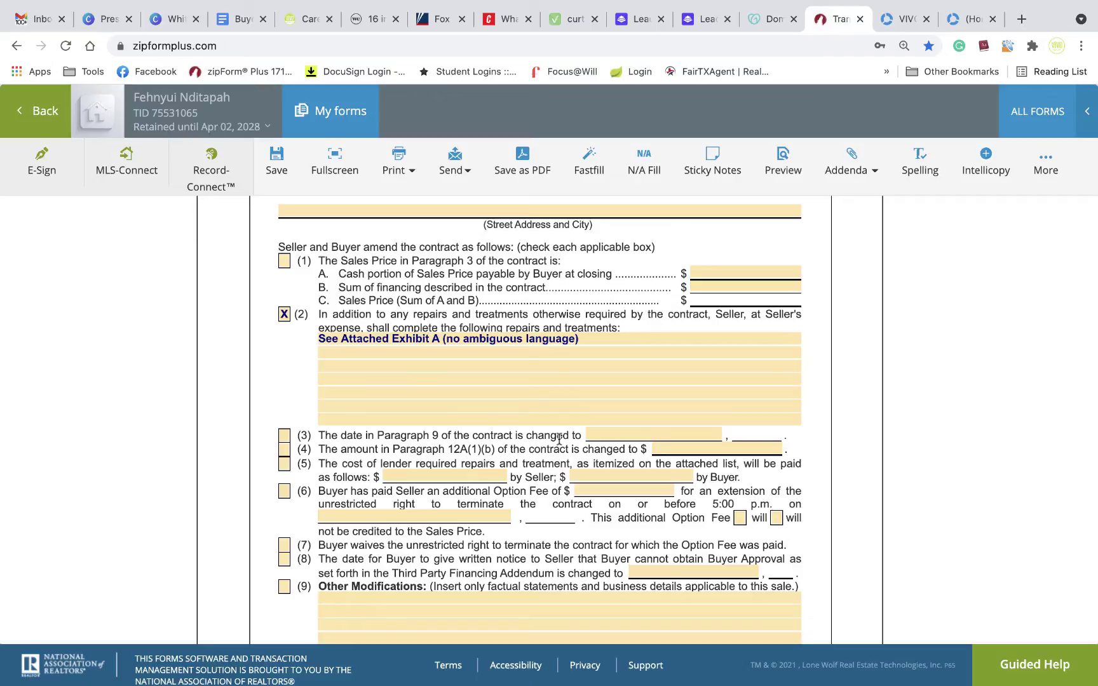
left_click(606, 434)
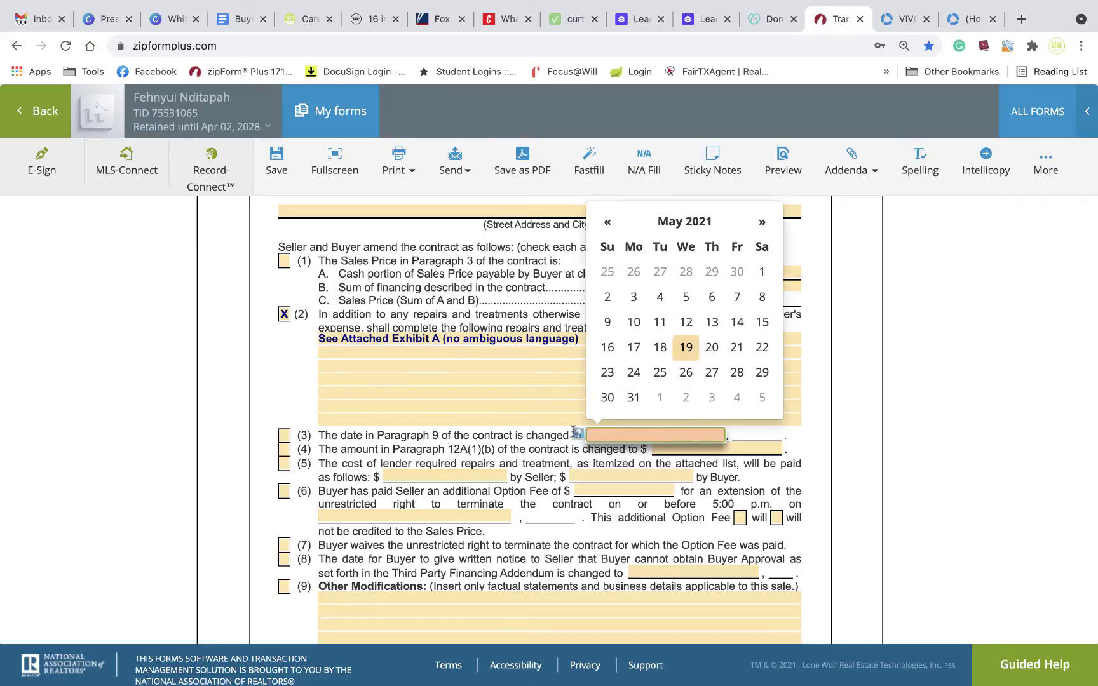
left_click(540, 433)
left_click(599, 438)
left_click(542, 442)
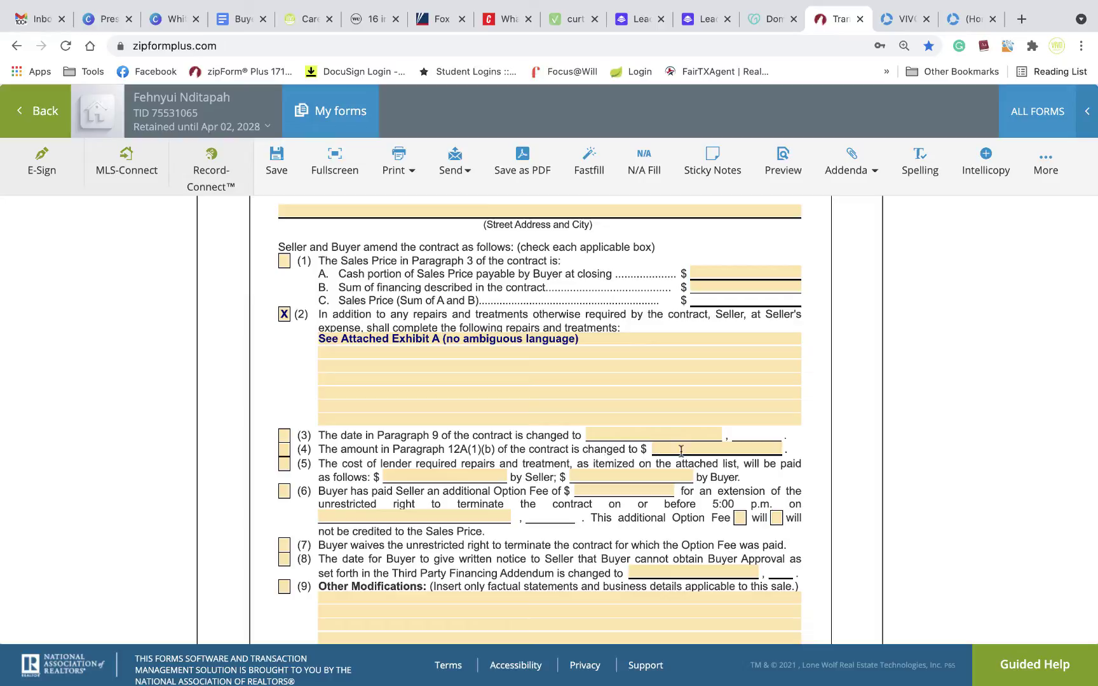
- Uncheck the item 2 repairs and treatments box and enter 1 as the additional Option Fee in item 6
left_click(284, 314)
scroll(341, 476, "down", 1)
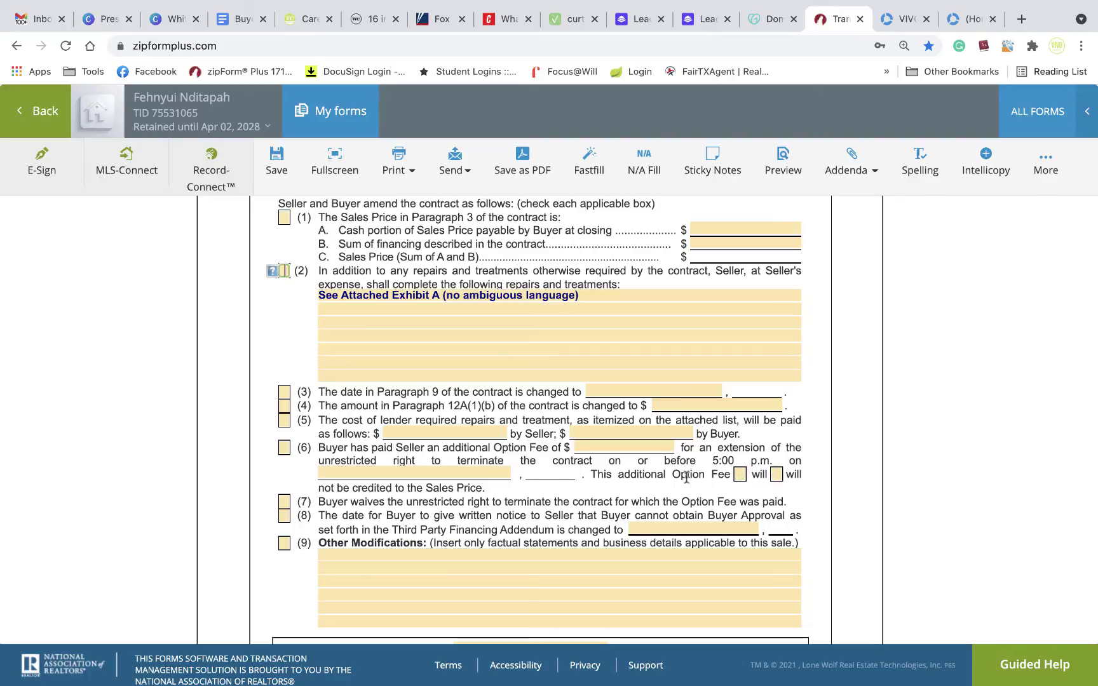
left_click(437, 469)
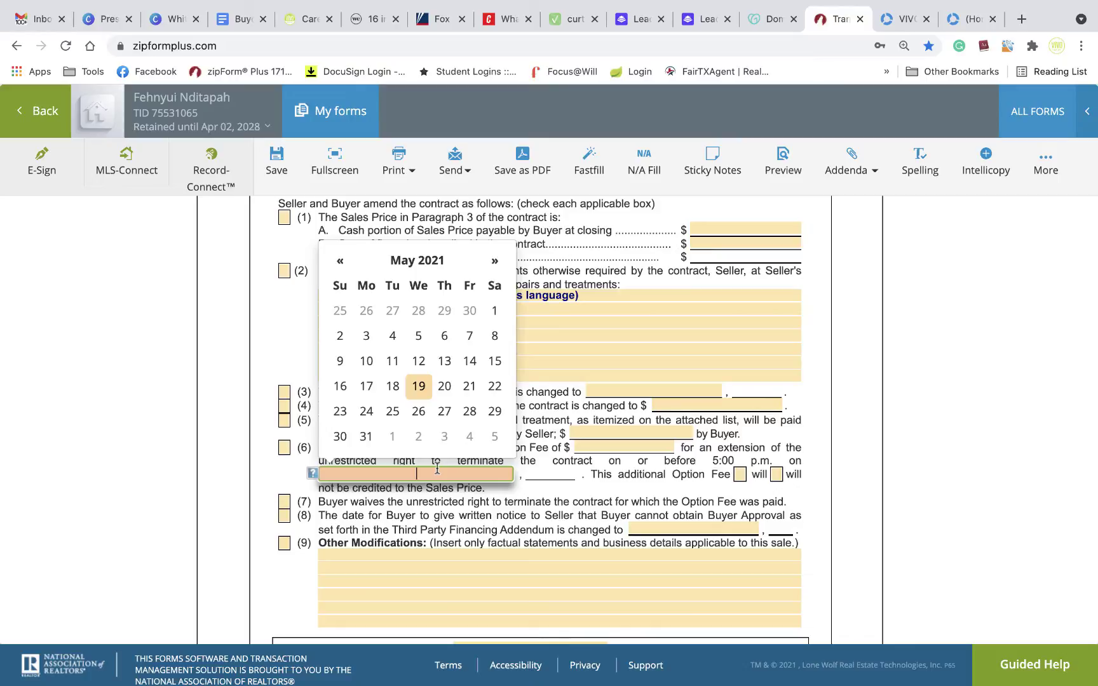
left_click(606, 447)
type("1")
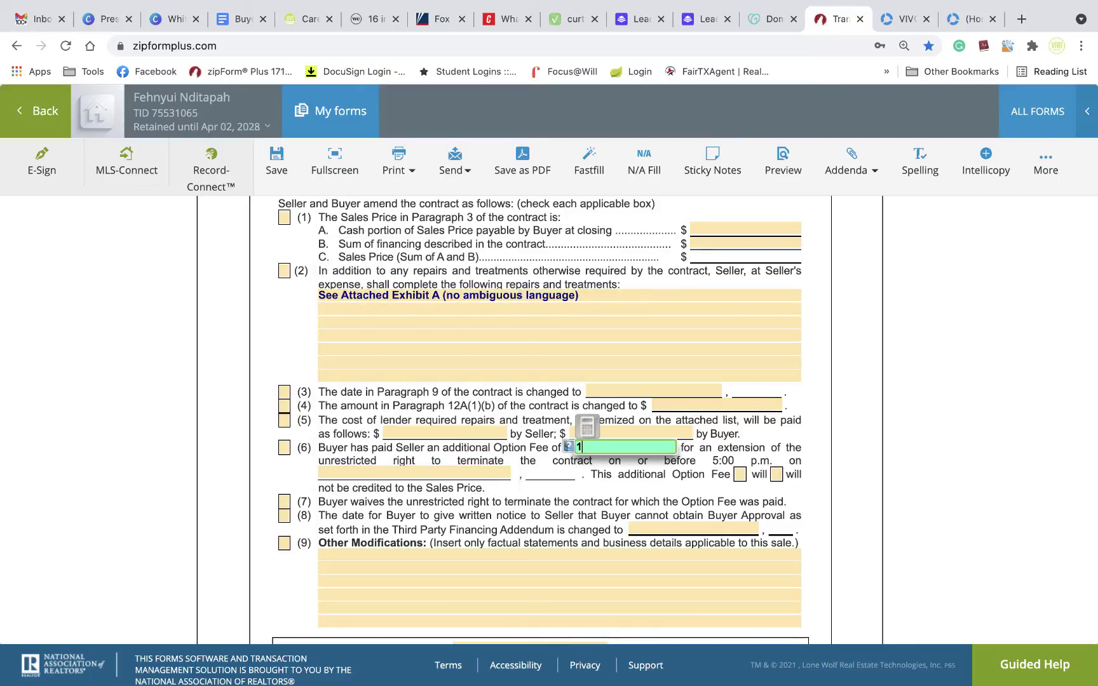
left_click(578, 473)
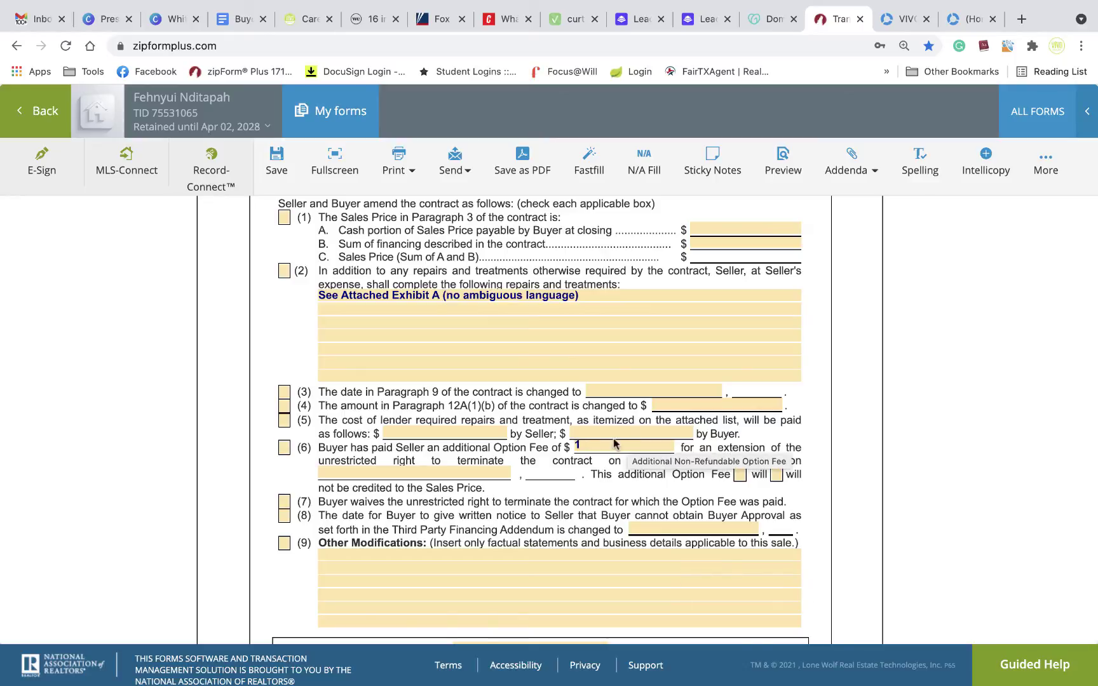
left_click(590, 446)
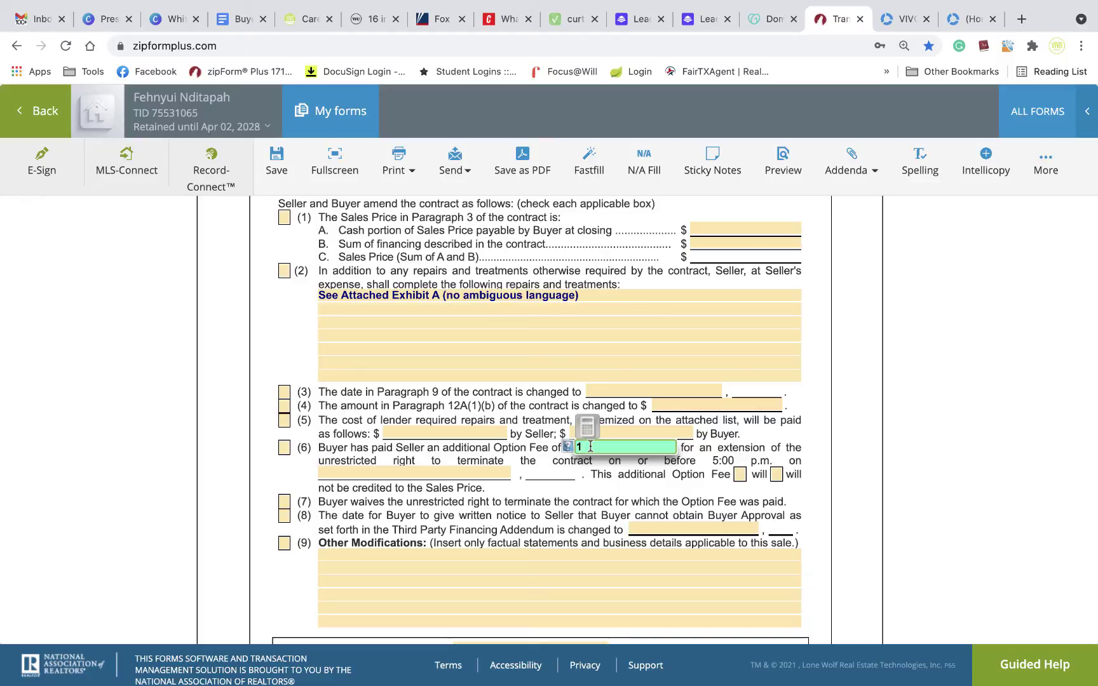
scroll(583, 495, "down", 3)
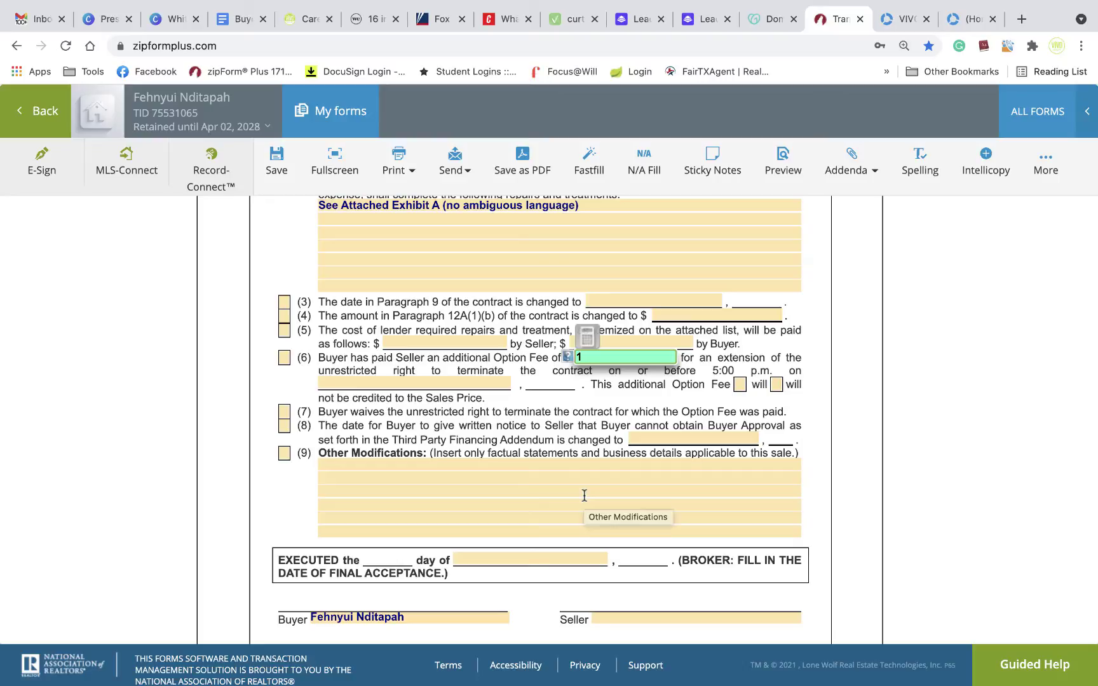
left_click(573, 412)
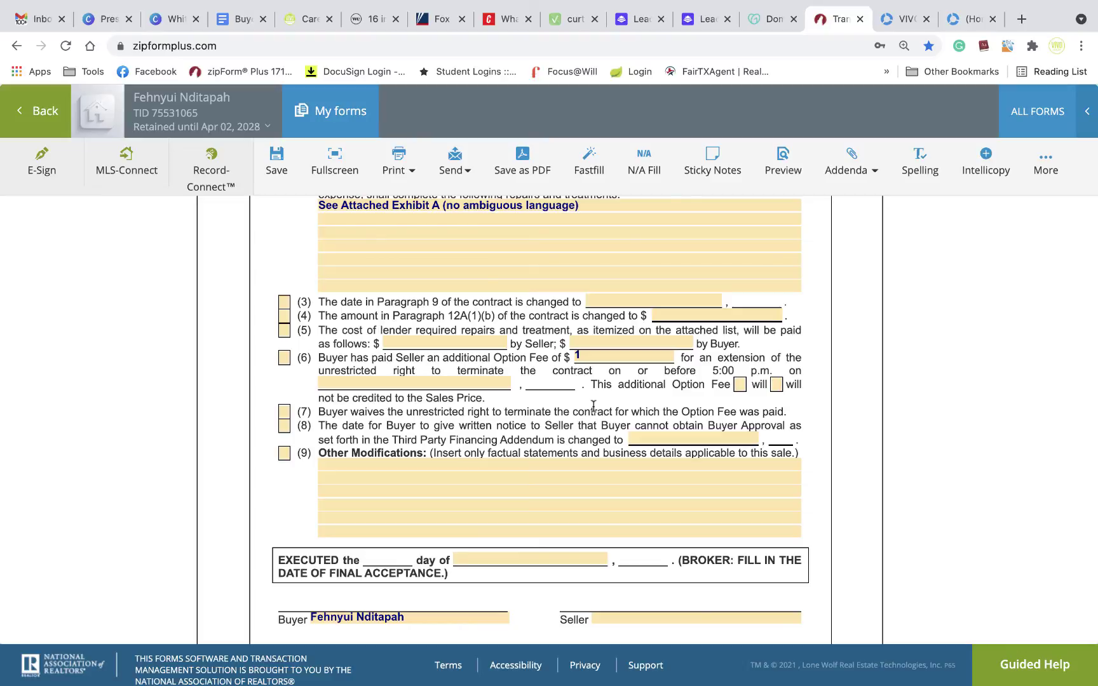
- Check item 9 and enter "Seller to professionally clean home prior to close and provide invoice." under Other Modifications, using the suggested spelling correction for "professionally"
left_click(284, 453)
left_click(354, 464)
type("Seller to ")
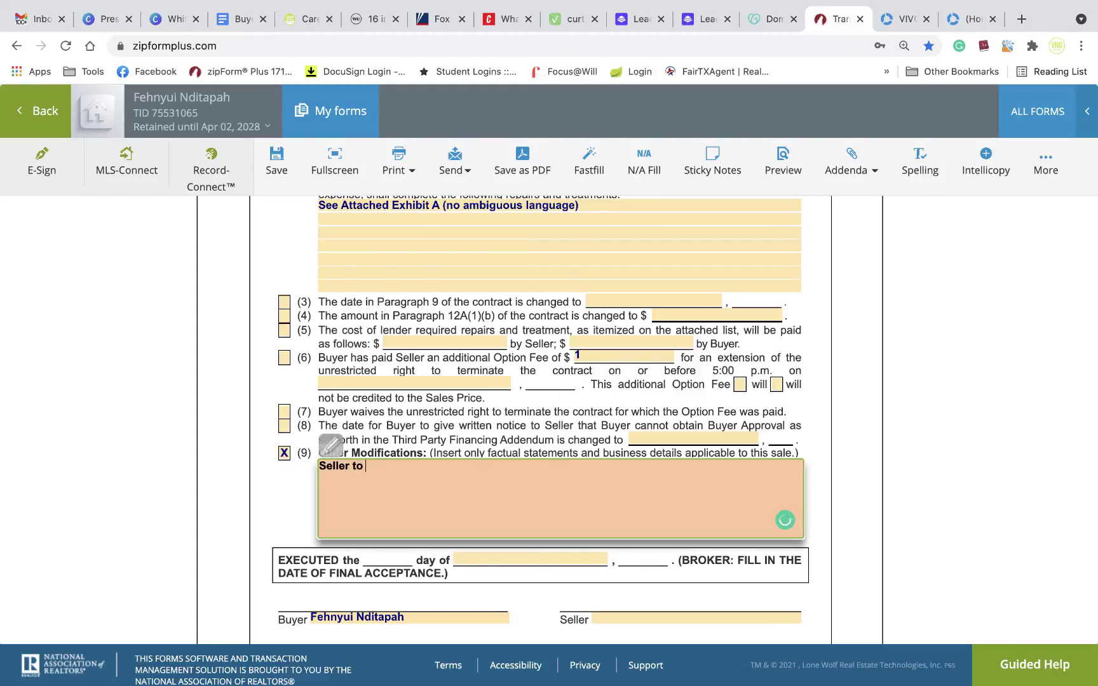
type("professionaly clea")
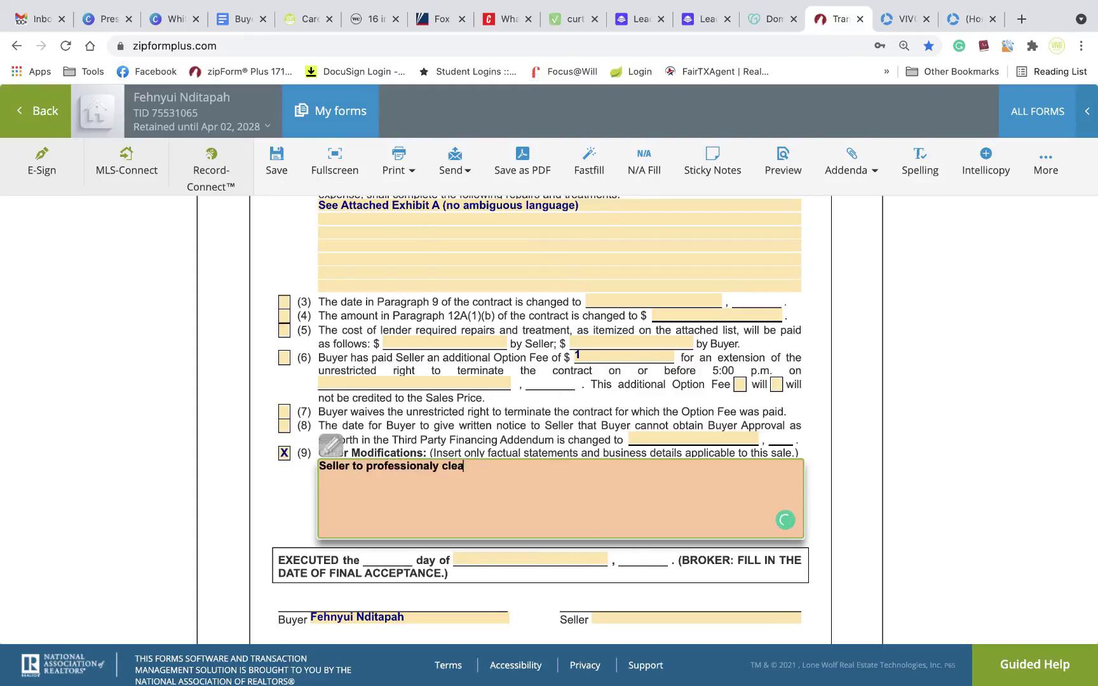
type("n home prior ")
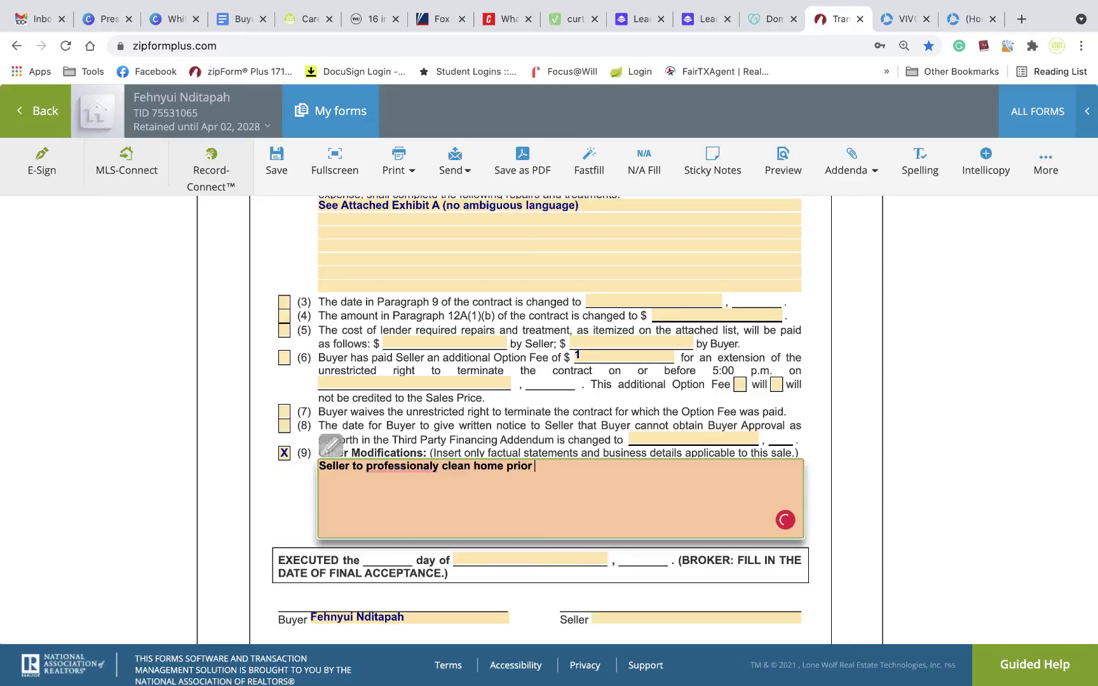
type("to close and provide invoiuce")
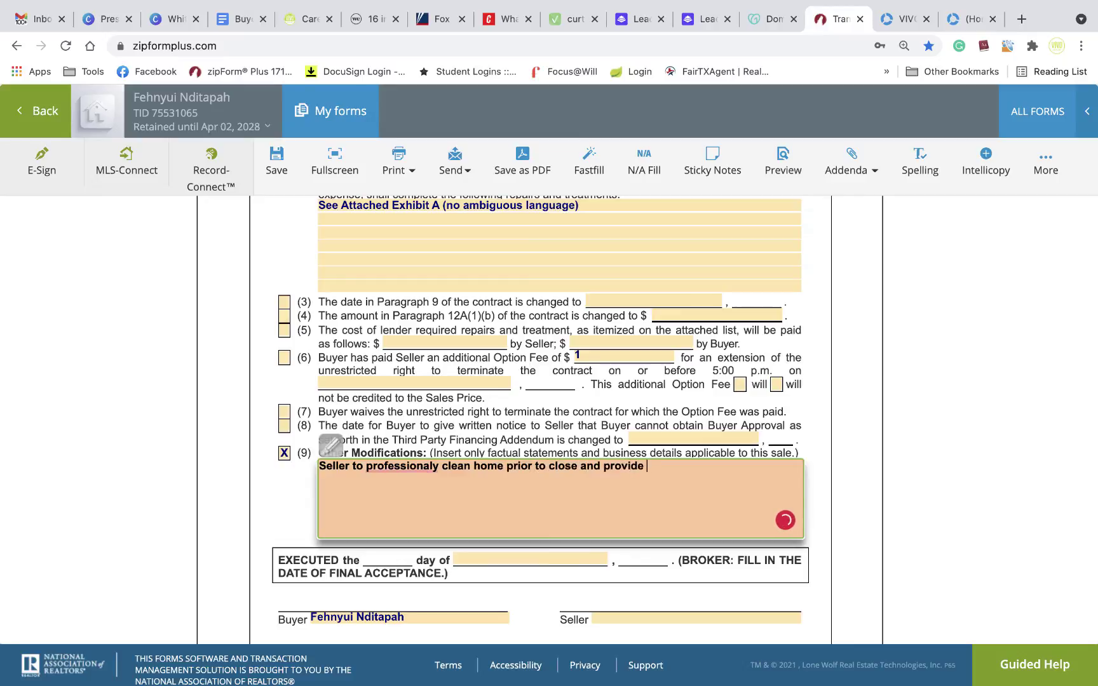
key("BackSpace")
key("BackSpace")
key("BackSpace")
type("ce.")
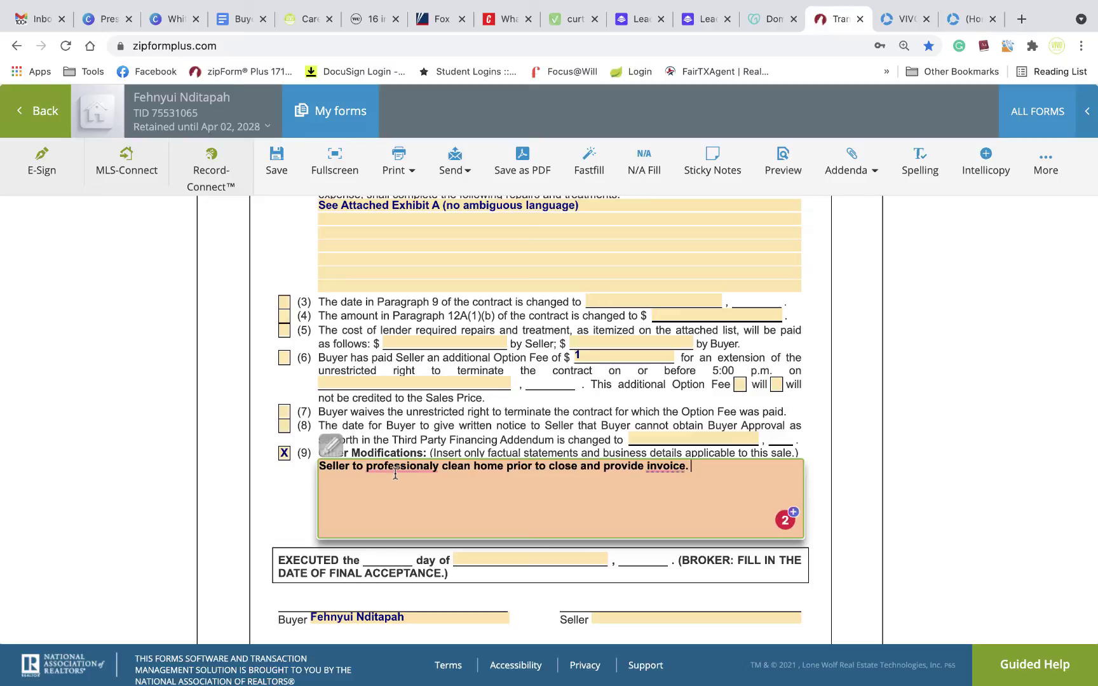
left_click(395, 467)
left_click(414, 494)
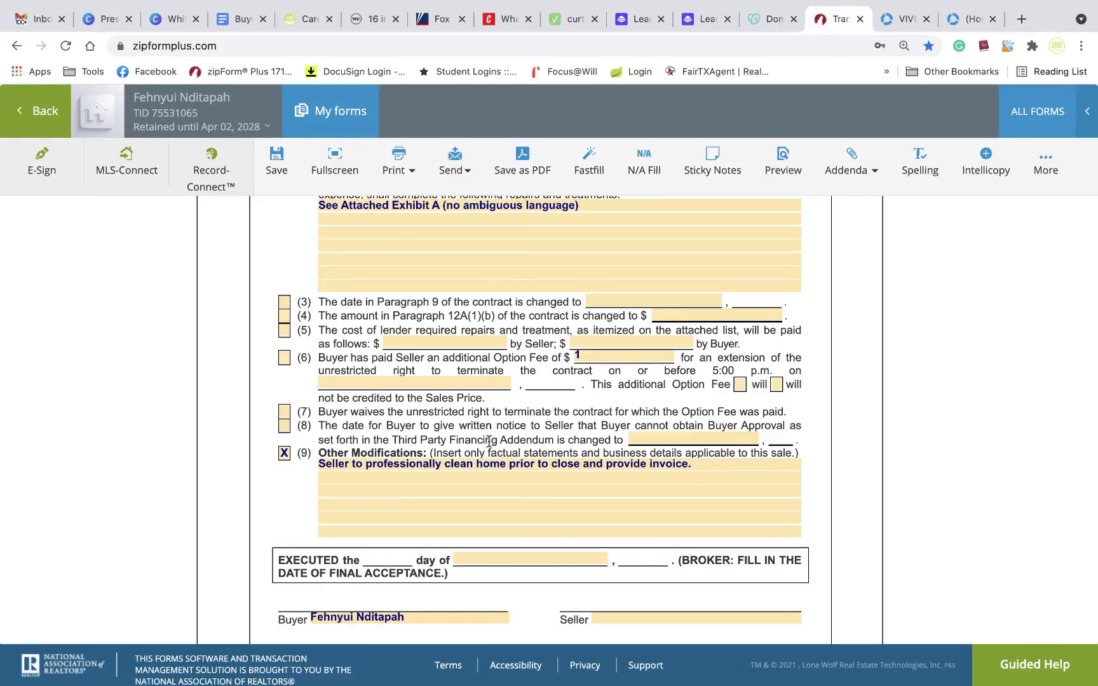
- Append the sentence "Avoid using any "if then" statements." to the Other Modifications text in item 9
left_click(701, 465)
type("A")
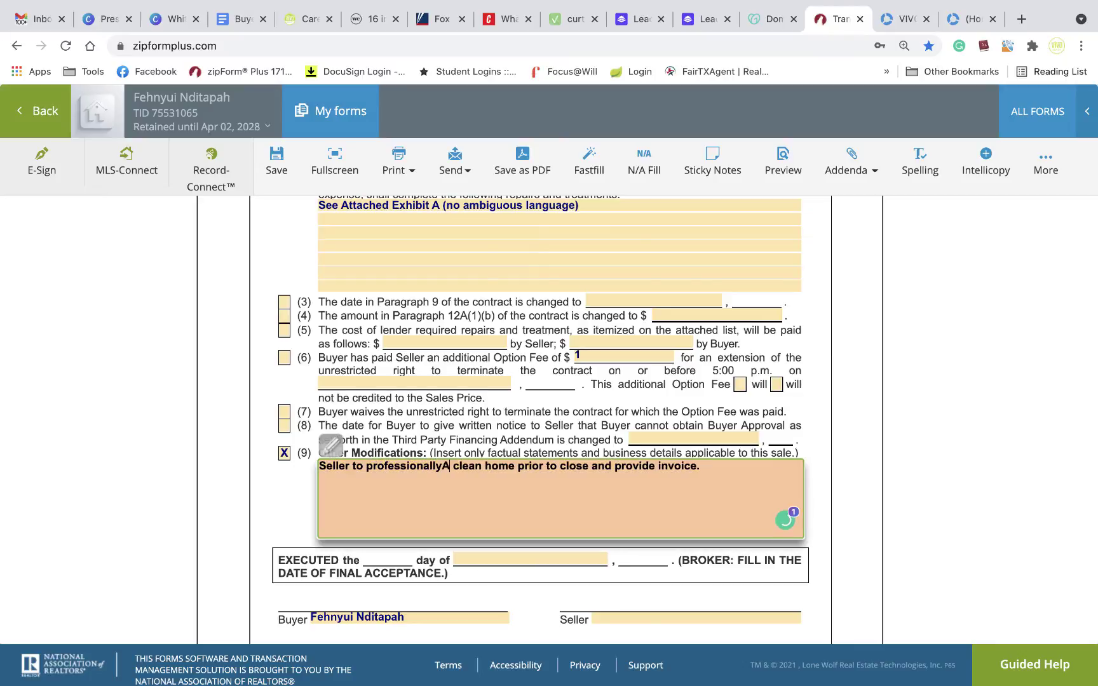
key("BackSpace")
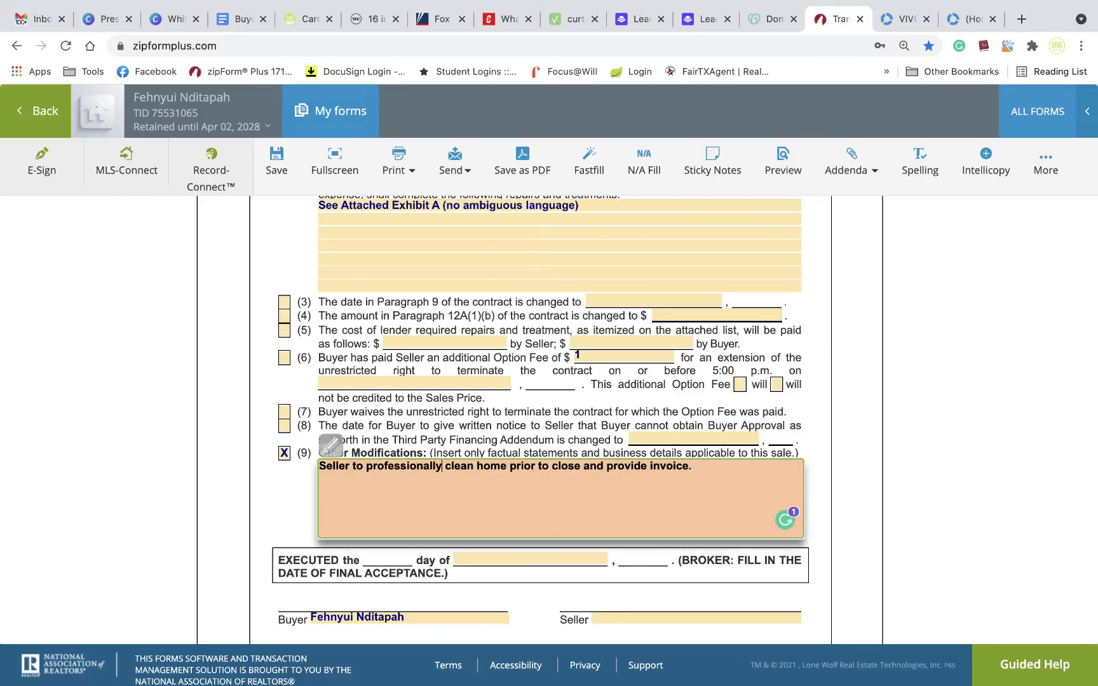
left_click(748, 470)
type("Avoid using any \"if ")
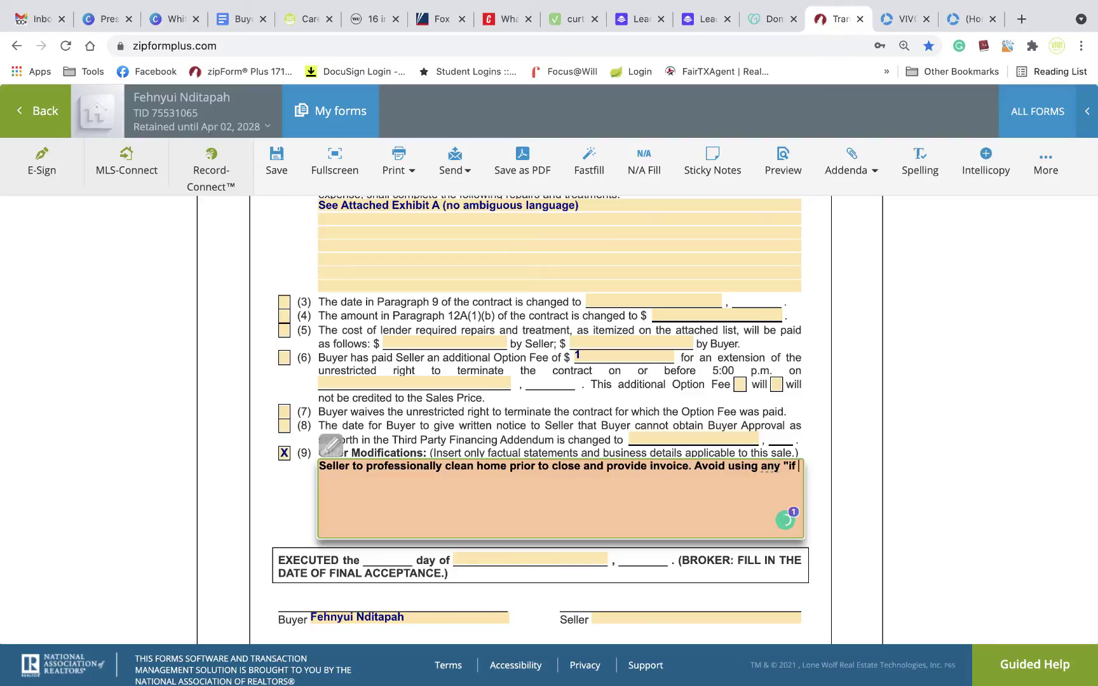
type("then\" statements.")
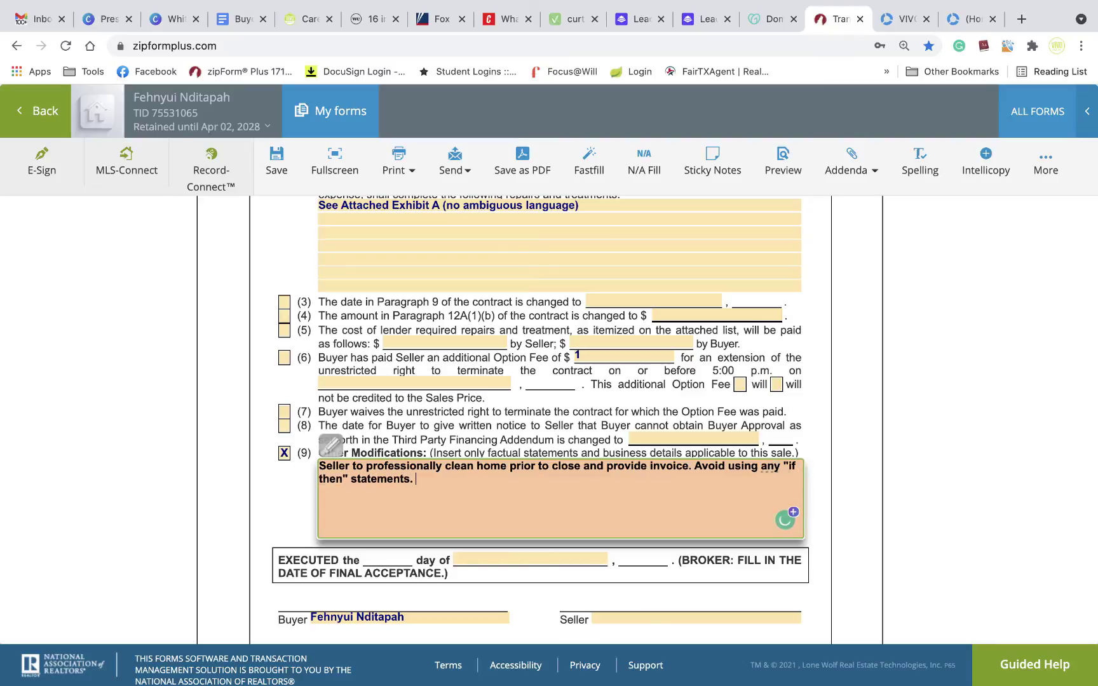
left_click(765, 404)
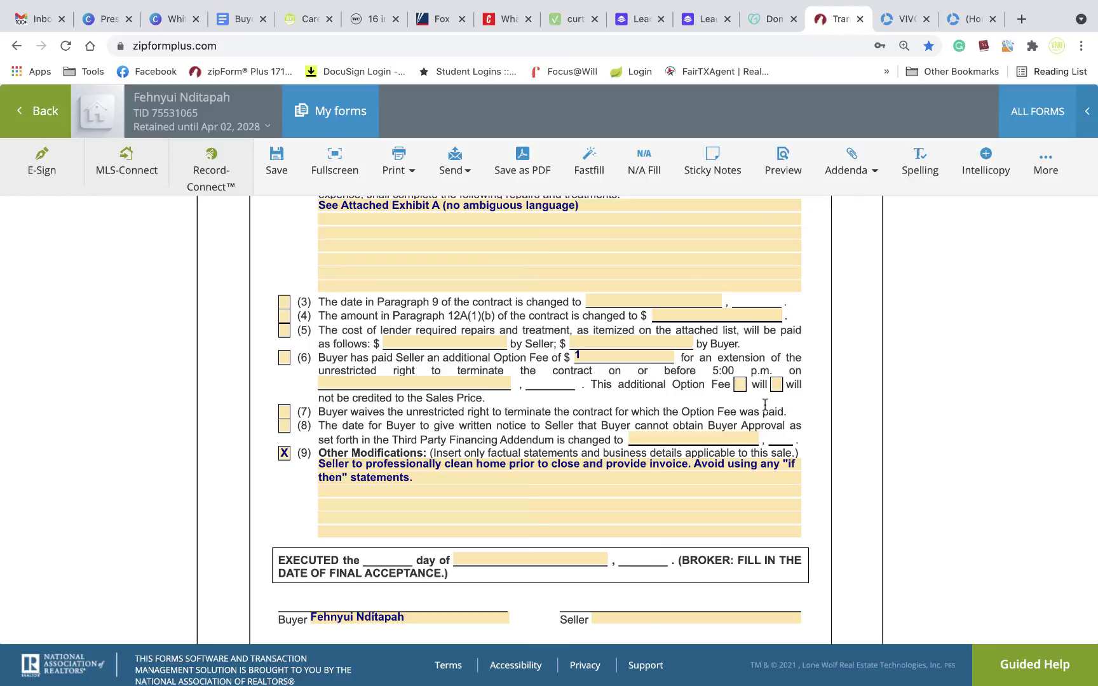
- Review the whole amendment form, from the property address and items 1 to 9 down to the execution date and signature lines
scroll(638, 473, "down", 3)
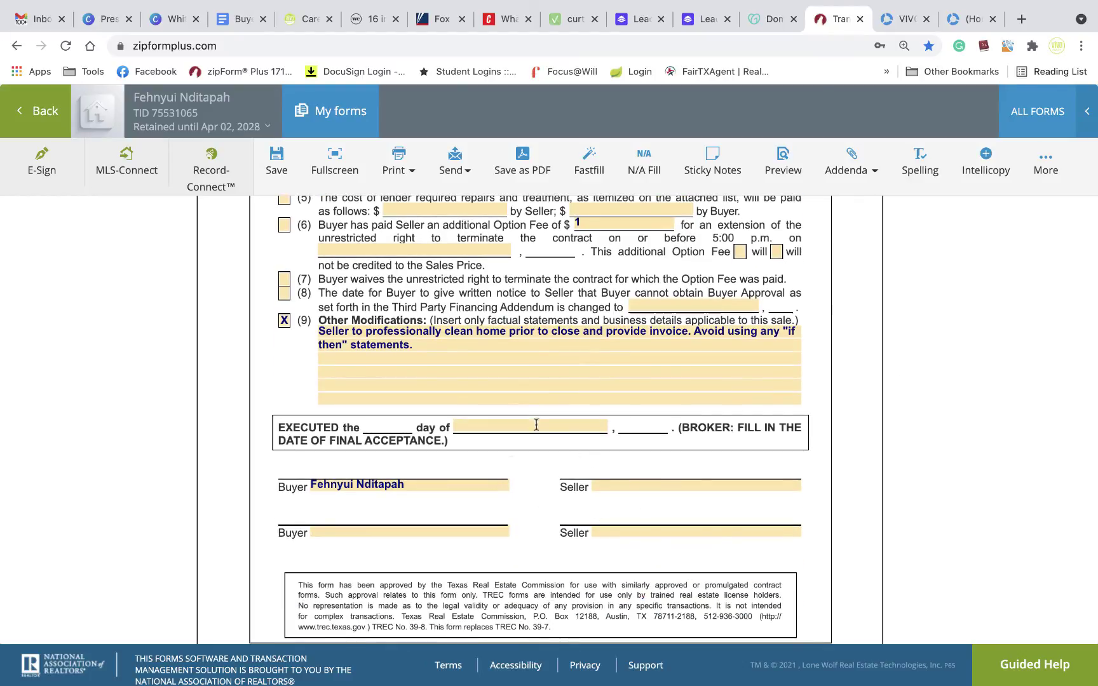
scroll(801, 330, "up", 4)
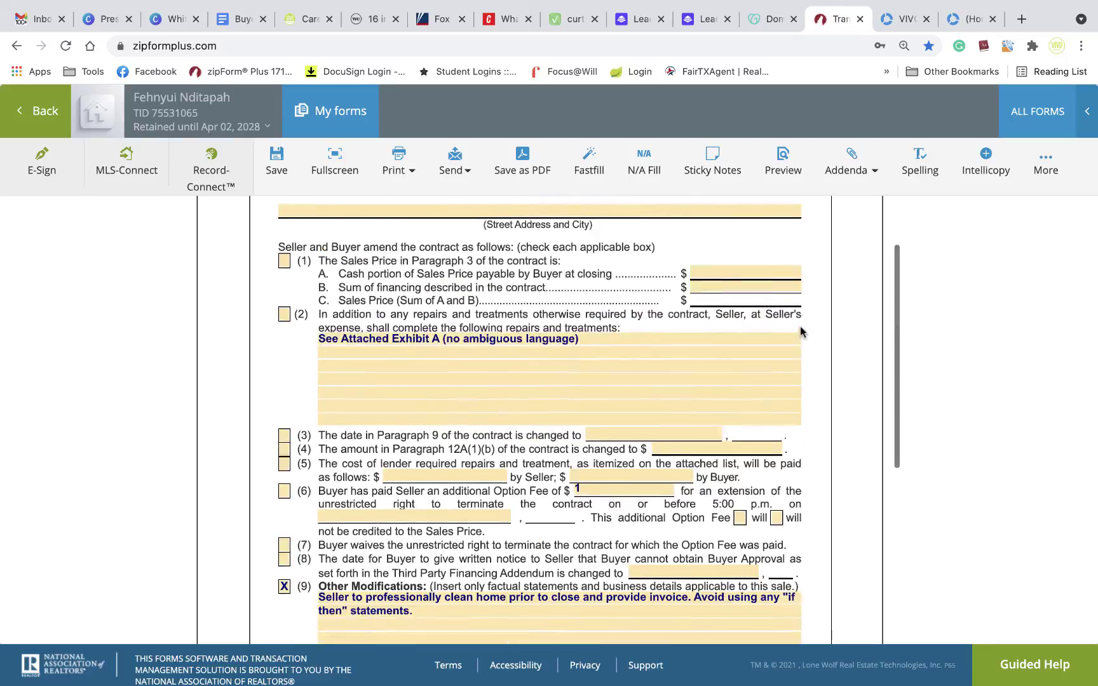
scroll(800, 332, "up", 2)
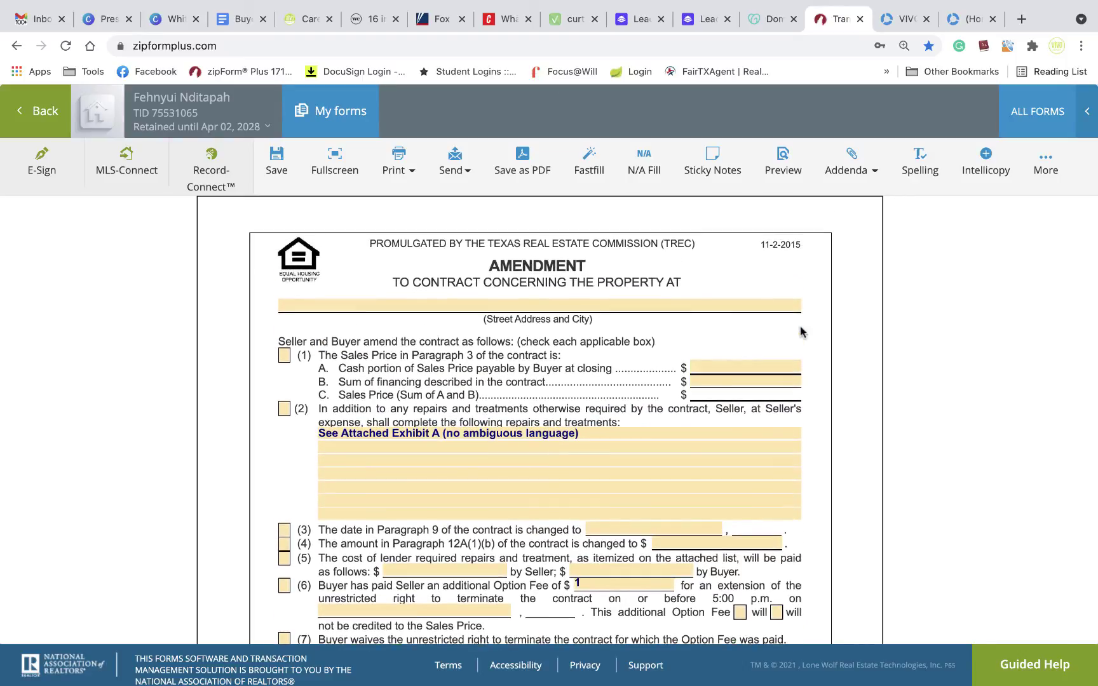
scroll(801, 331, "down", 5)
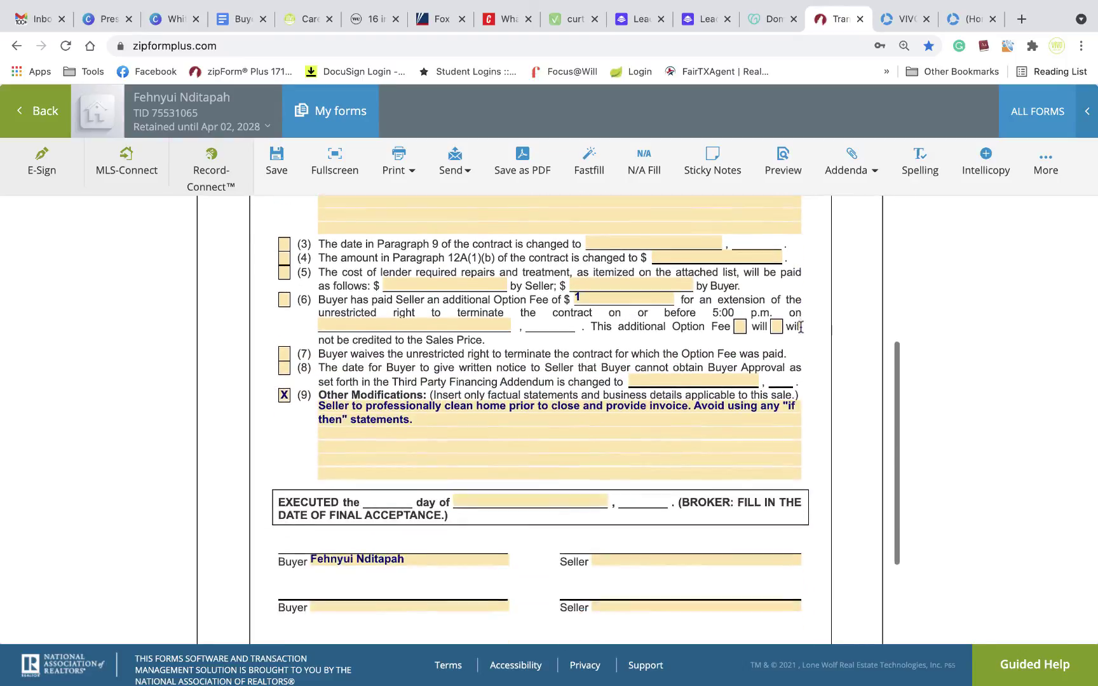
scroll(801, 327, "down", 1)
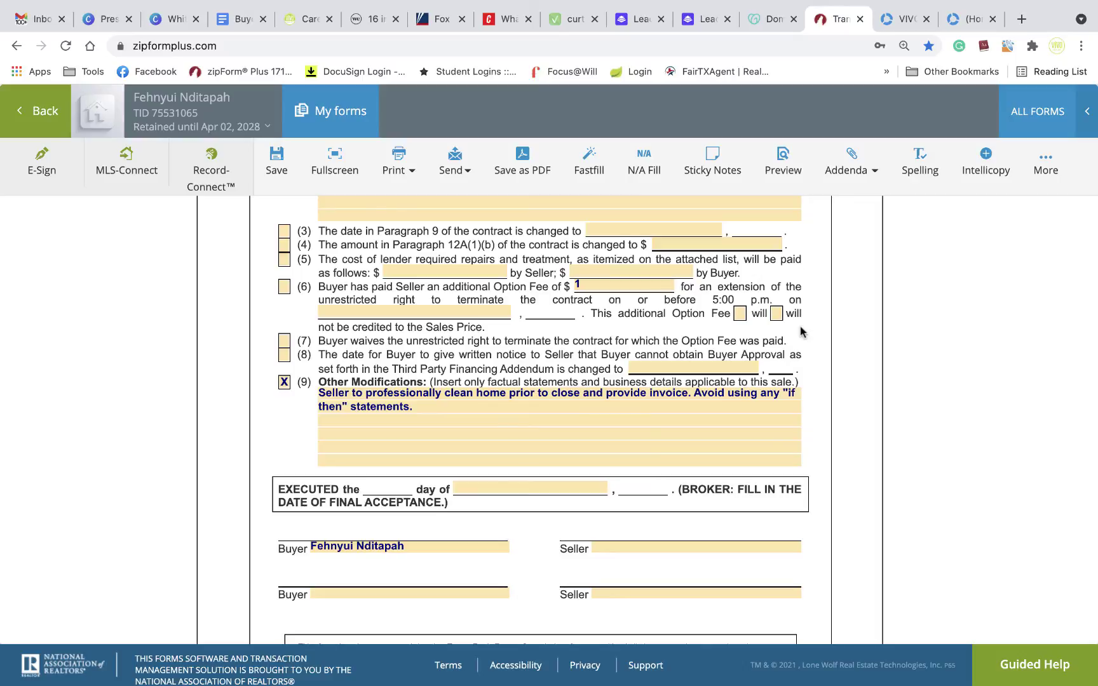
scroll(800, 331, "down", 1)
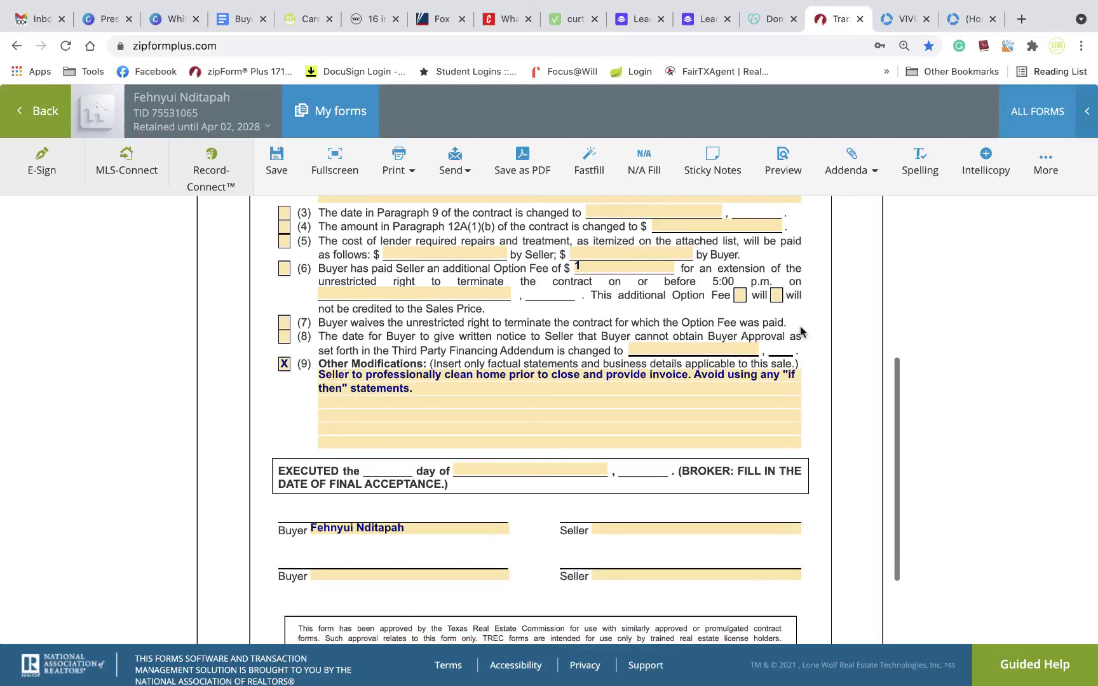
scroll(801, 331, "up", 2)
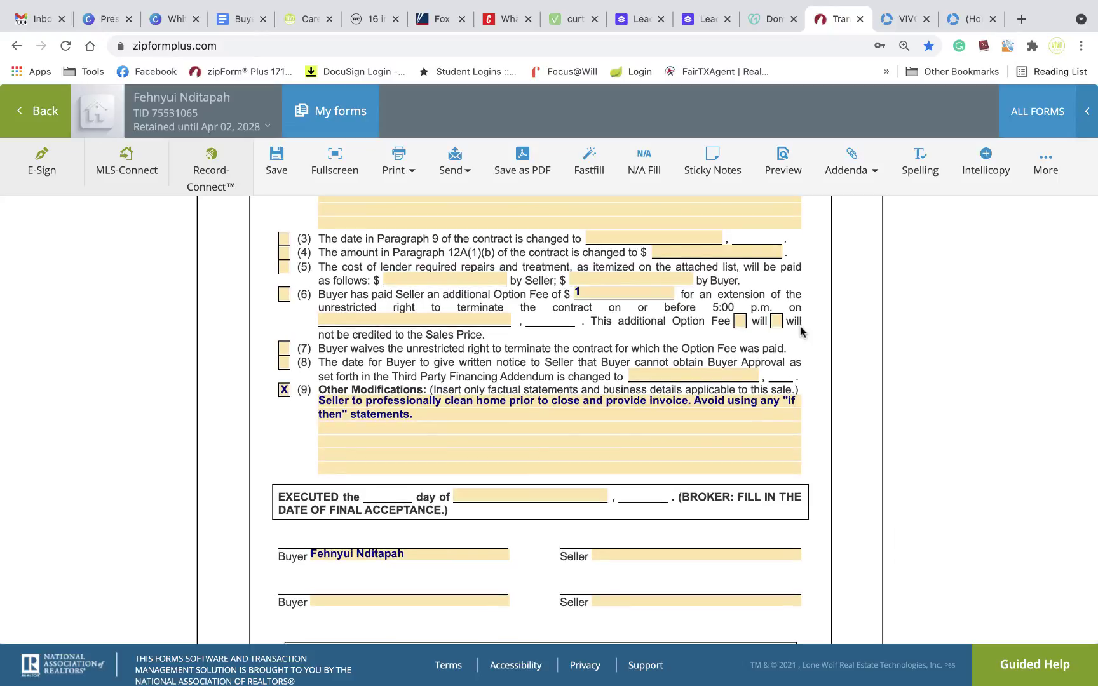
scroll(800, 329, "up", 2)
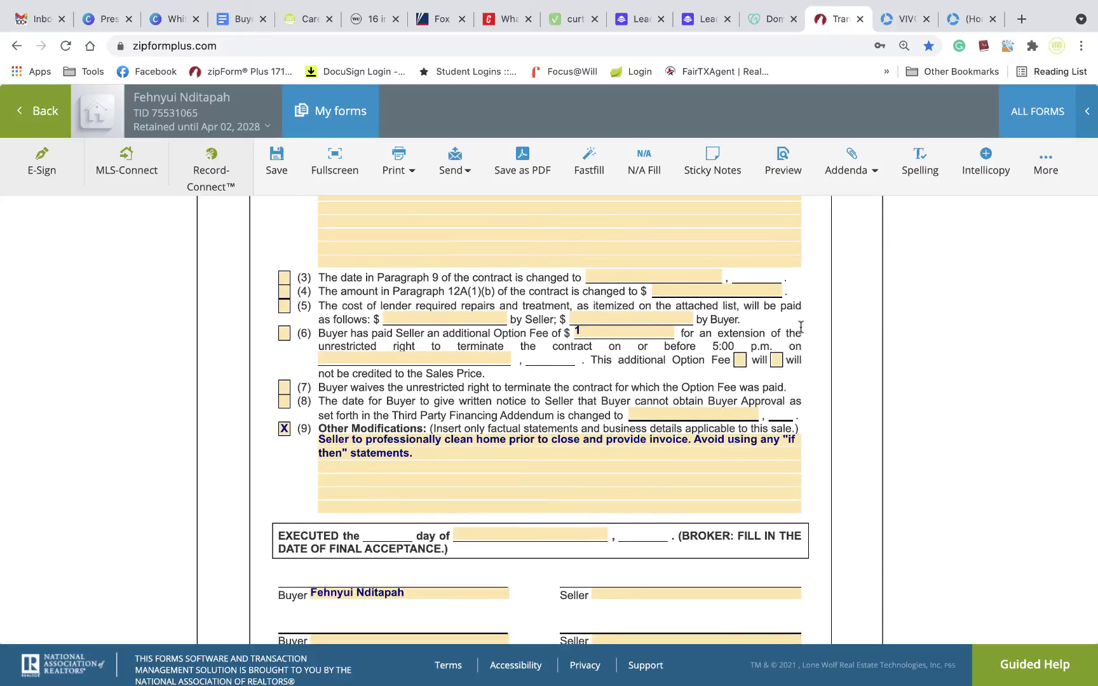
scroll(801, 327, "up", 10)
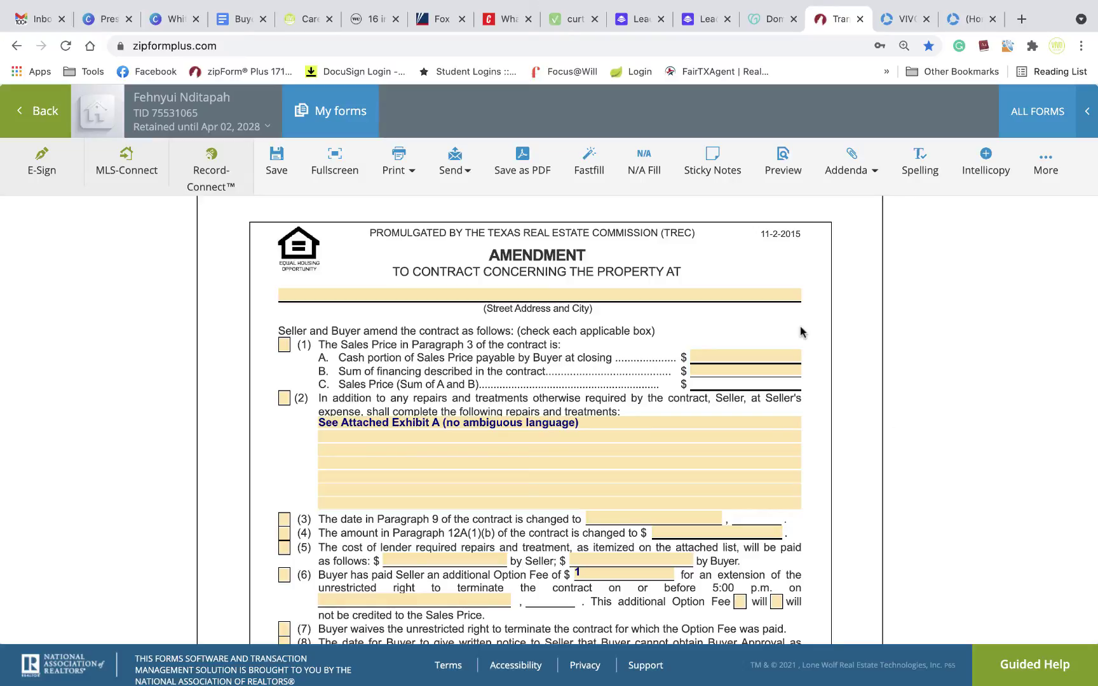
scroll(801, 332, "down", 10)
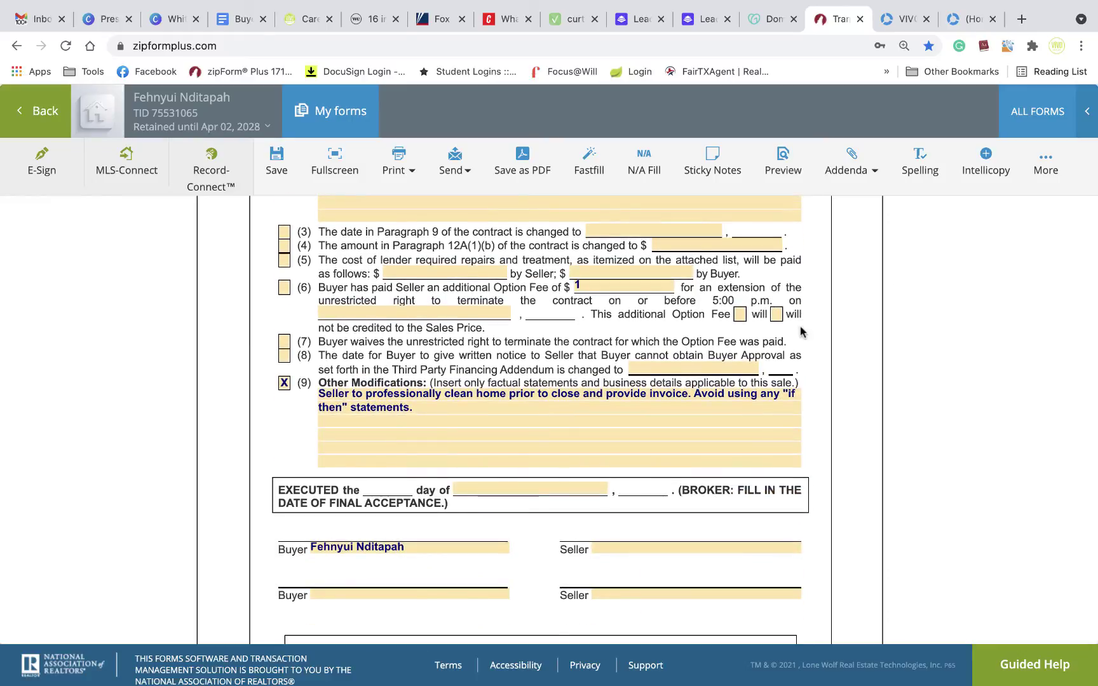
scroll(801, 332, "up", 10)
scroll(802, 332, "down", 15)
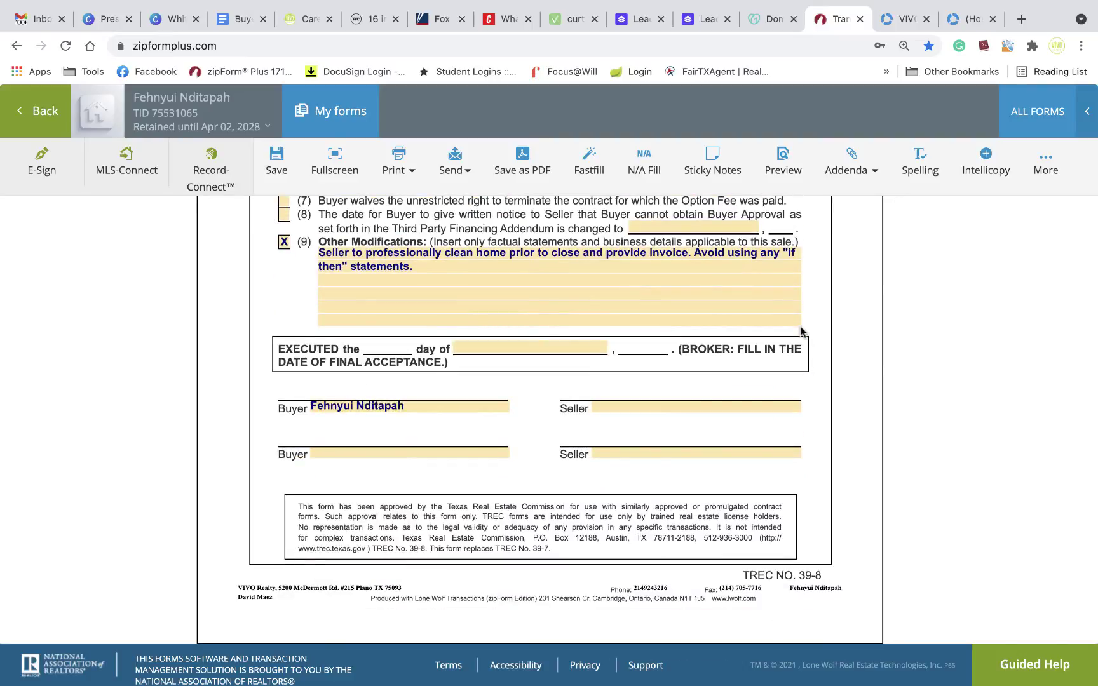
scroll(801, 329, "up", 5)
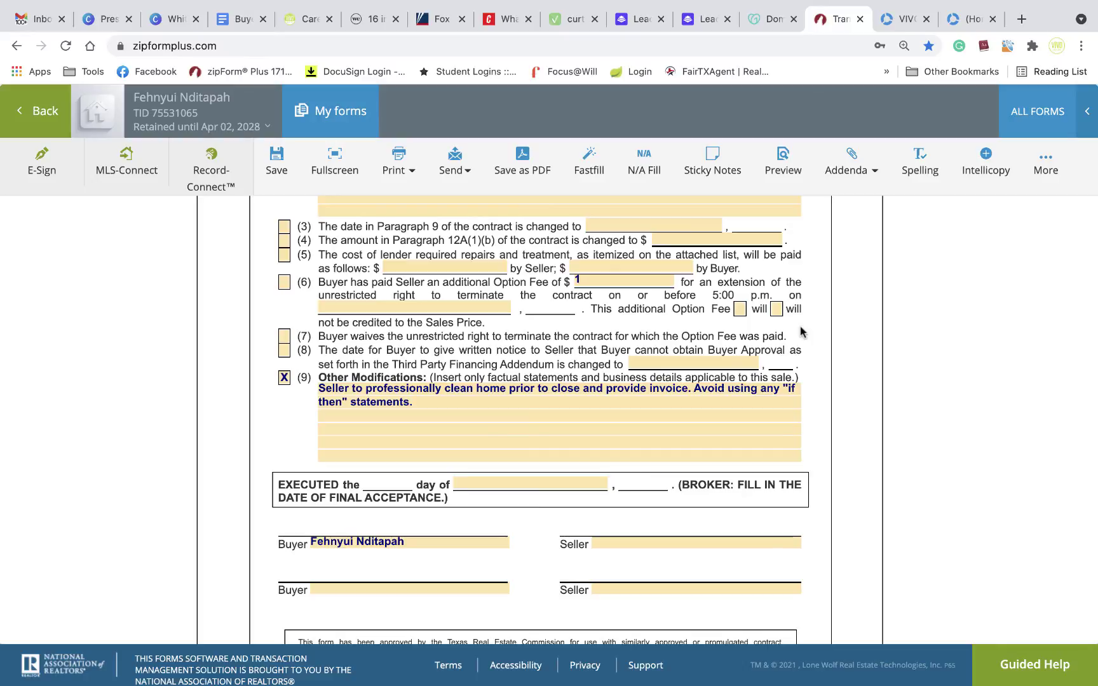
scroll(801, 332, "up", 9)
scroll(802, 332, "up", 1)
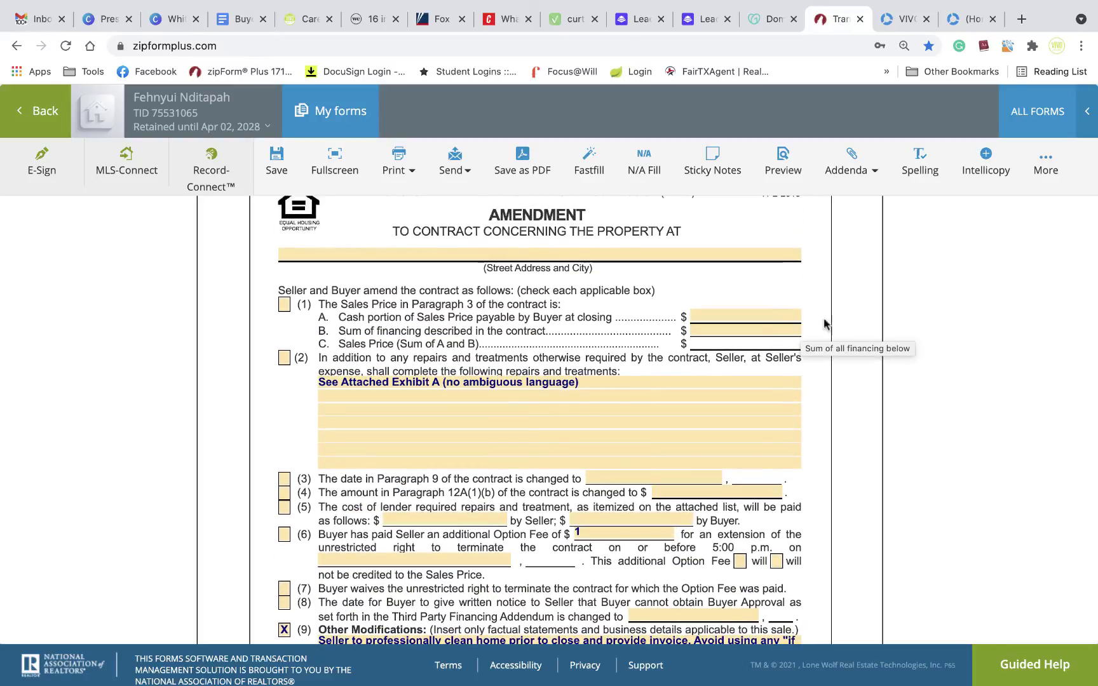
- Recheck the amendment's repairs, option fee and Other Modifications entries, along with the execution date, signature lines and form footer
scroll(819, 341, "down", 2)
scroll(818, 342, "down", 5)
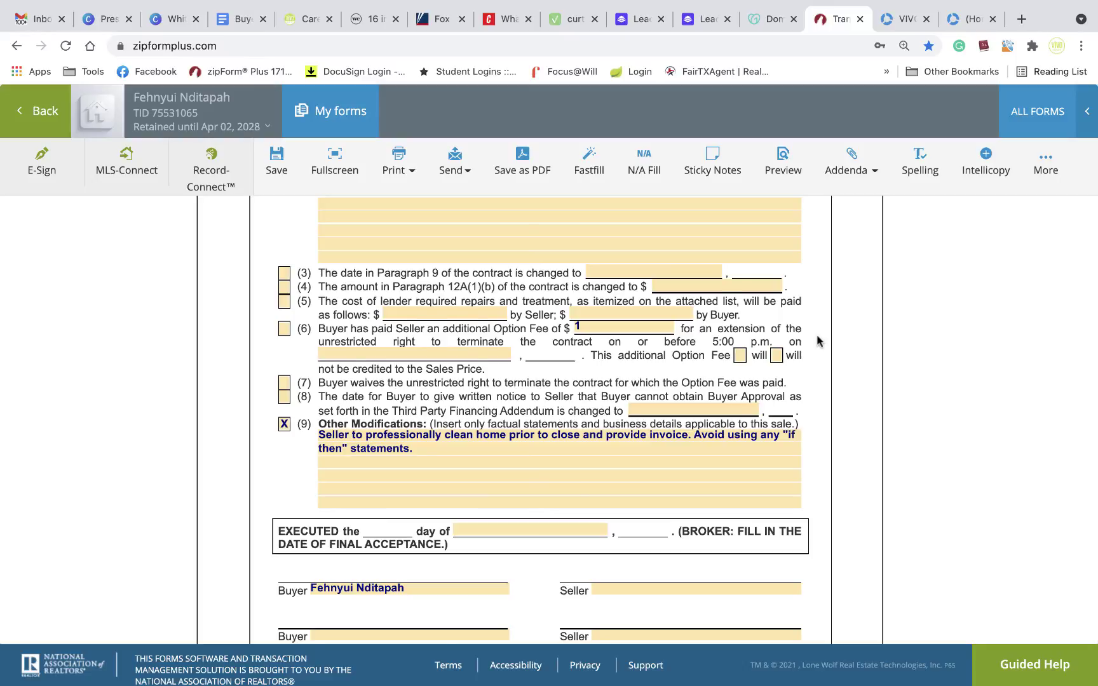
scroll(819, 341, "up", 6)
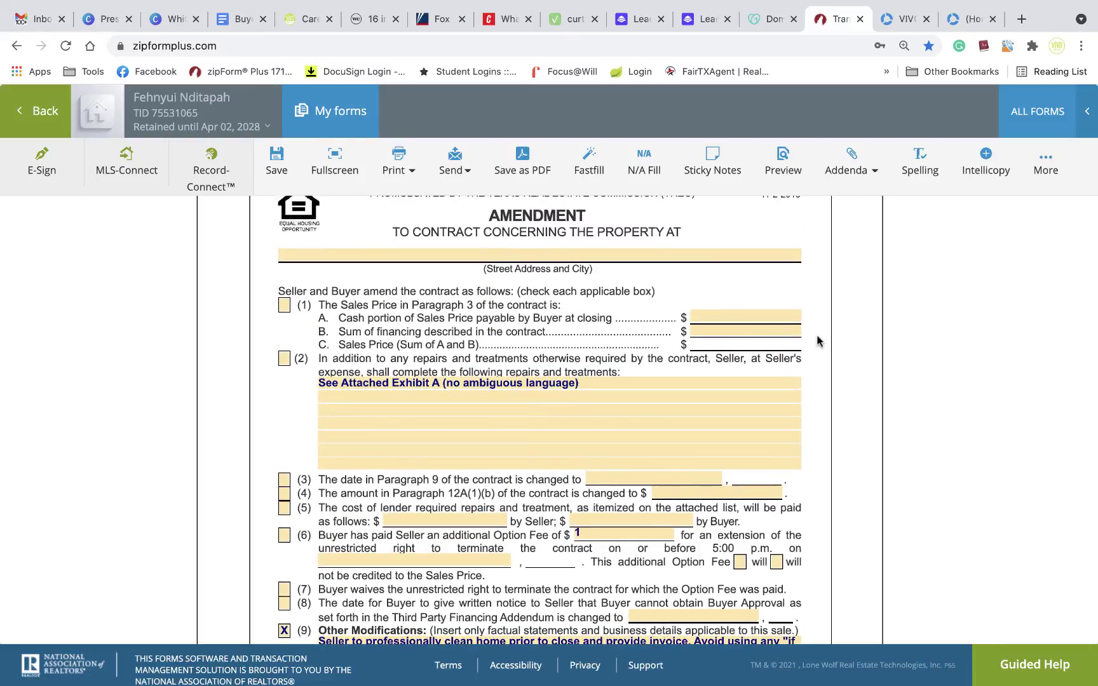
scroll(819, 341, "down", 8)
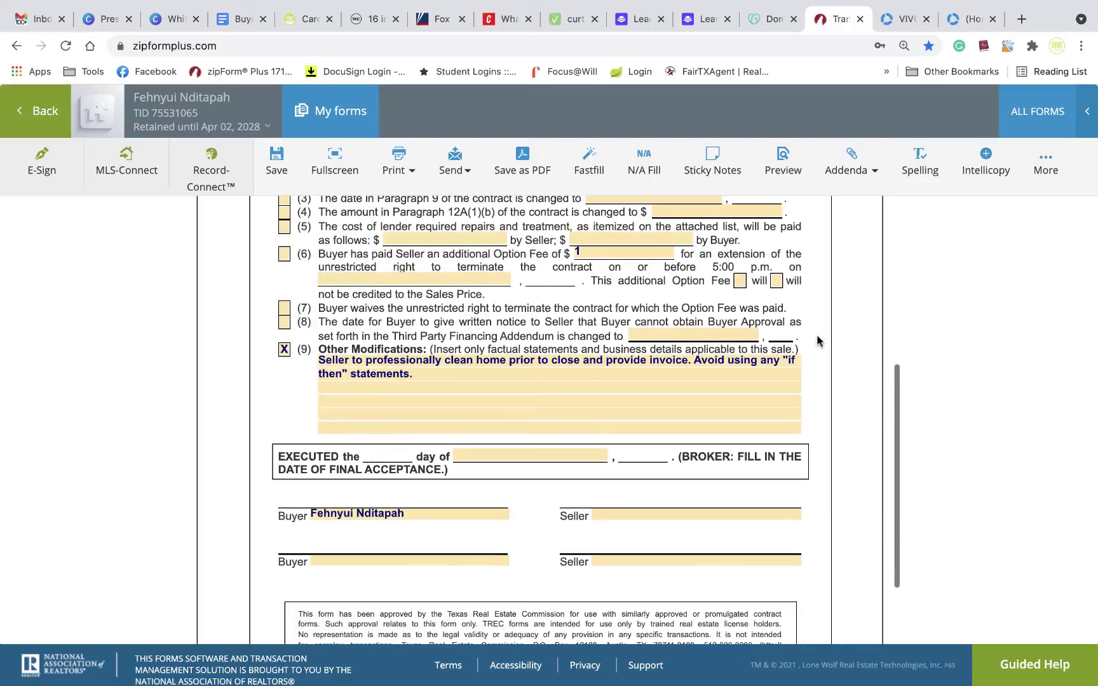
scroll(819, 341, "up", 3)
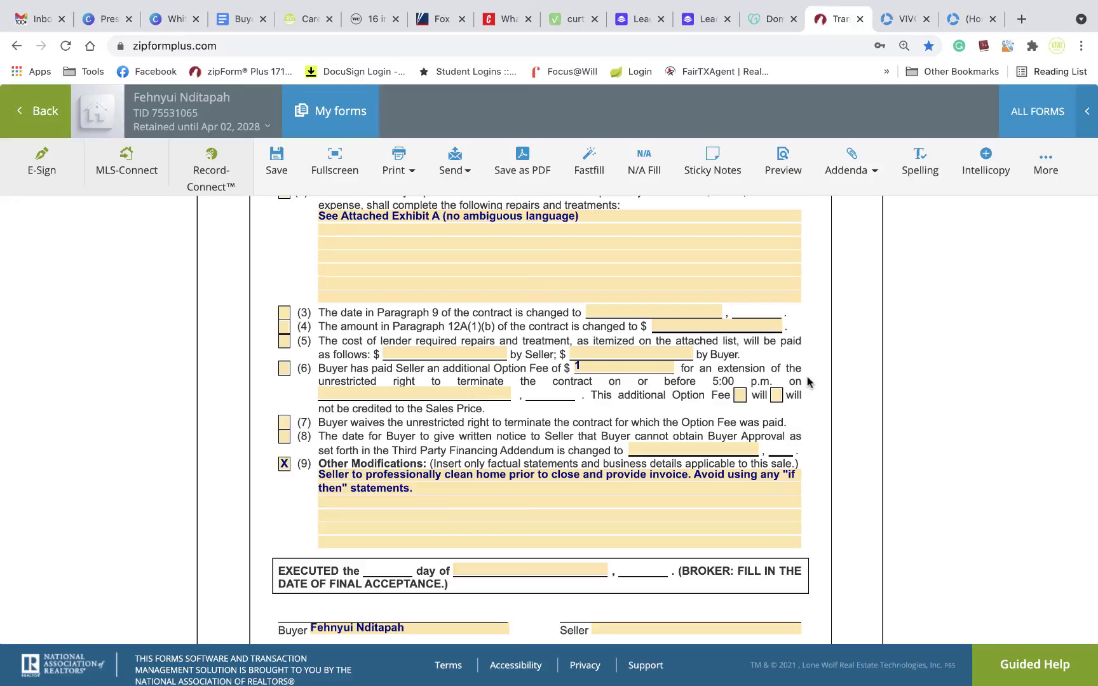
scroll(809, 382, "up", 2)
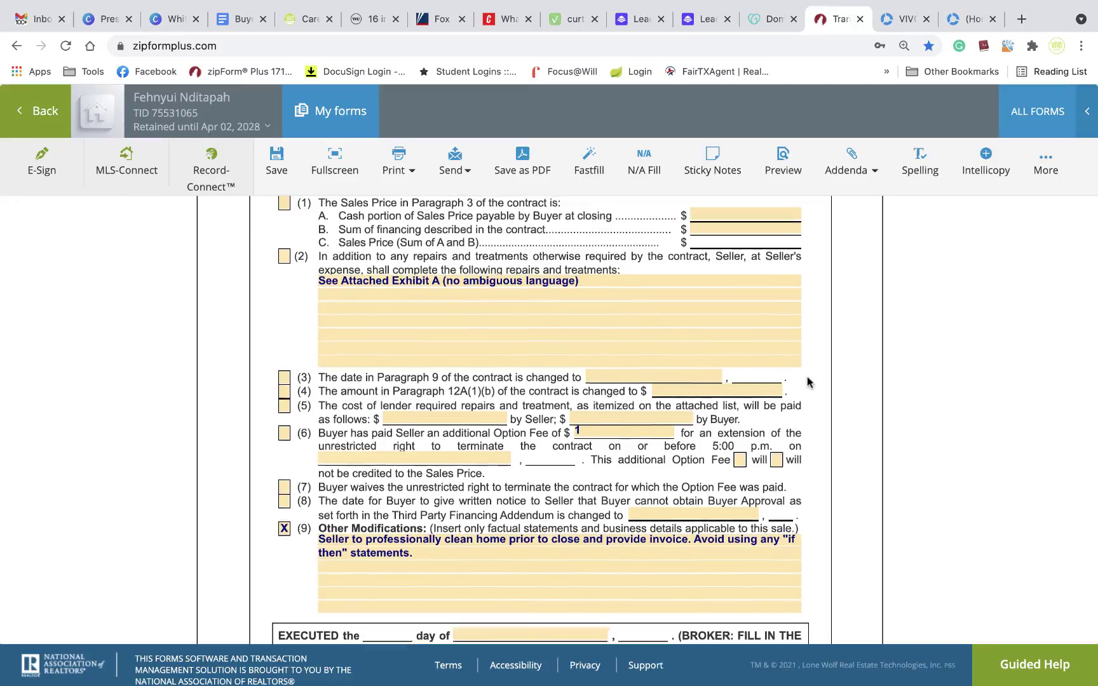
scroll(809, 381, "up", 1)
scroll(809, 382, "down", 2)
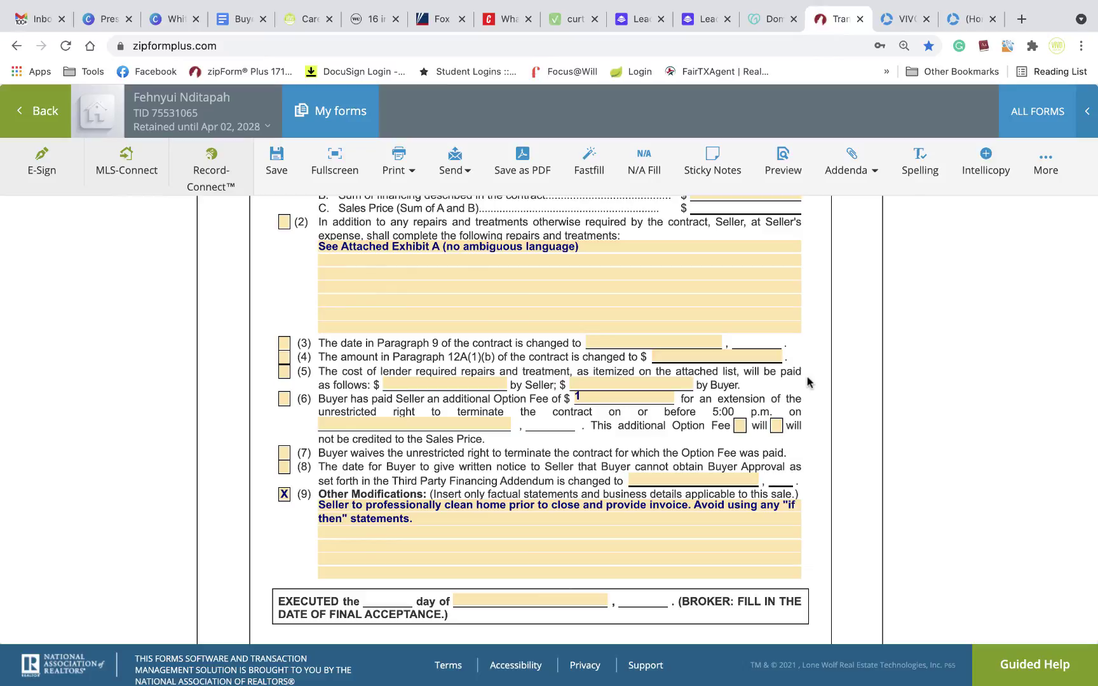
scroll(809, 382, "up", 4)
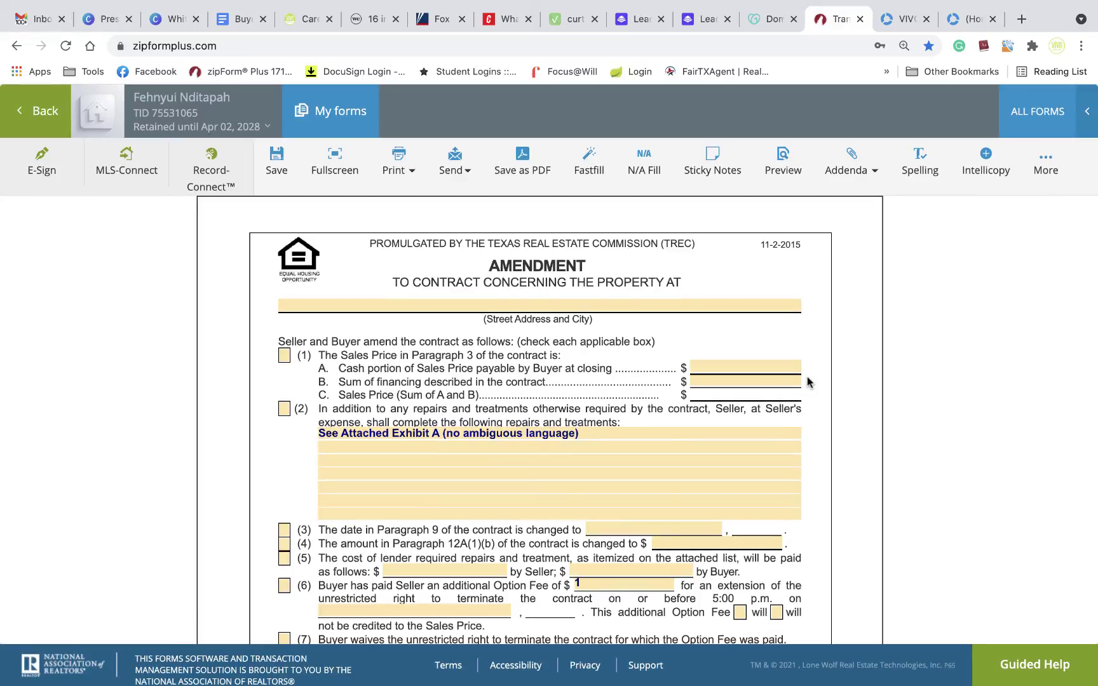
scroll(808, 381, "down", 5)
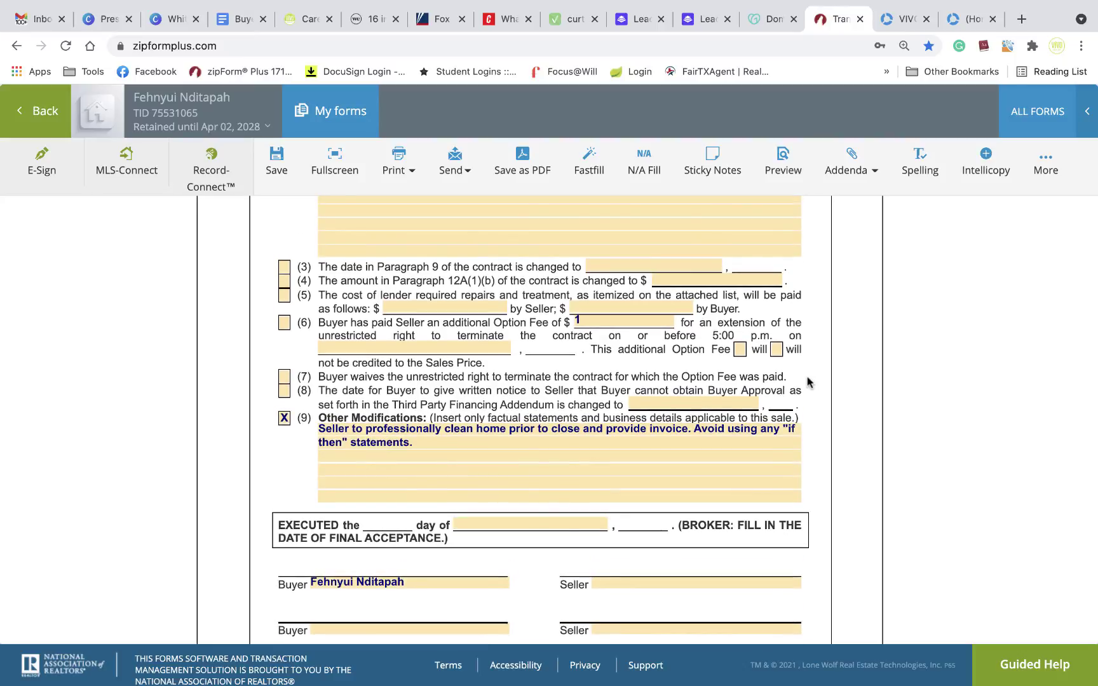
scroll(808, 382, "up", 5)
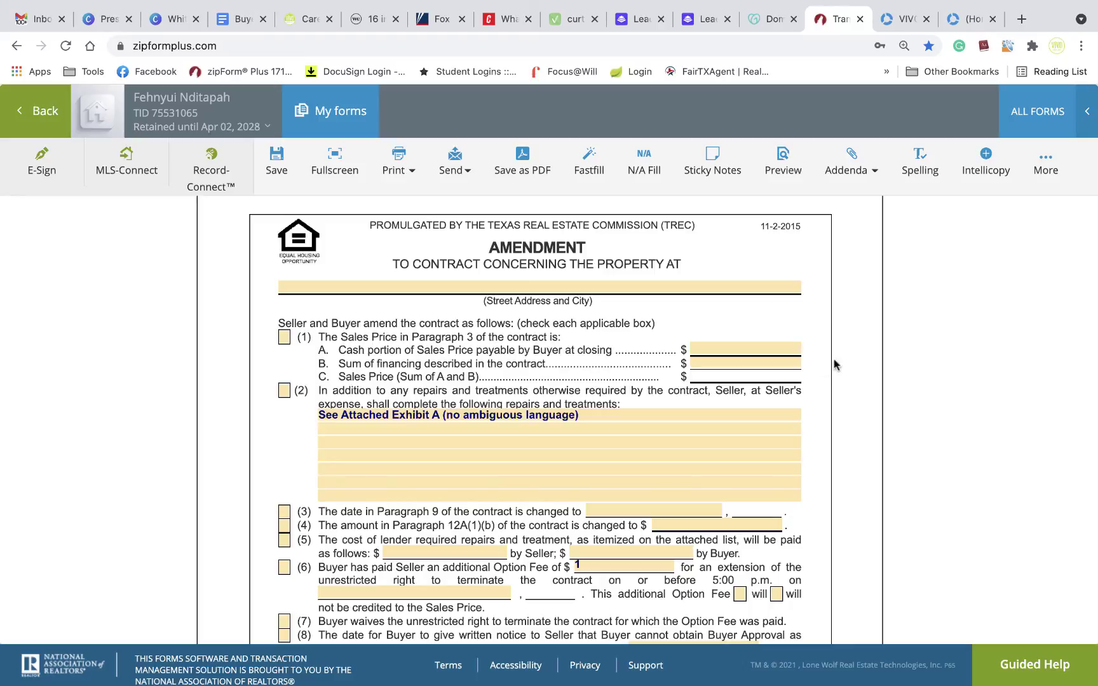
scroll(834, 365, "down", 2)
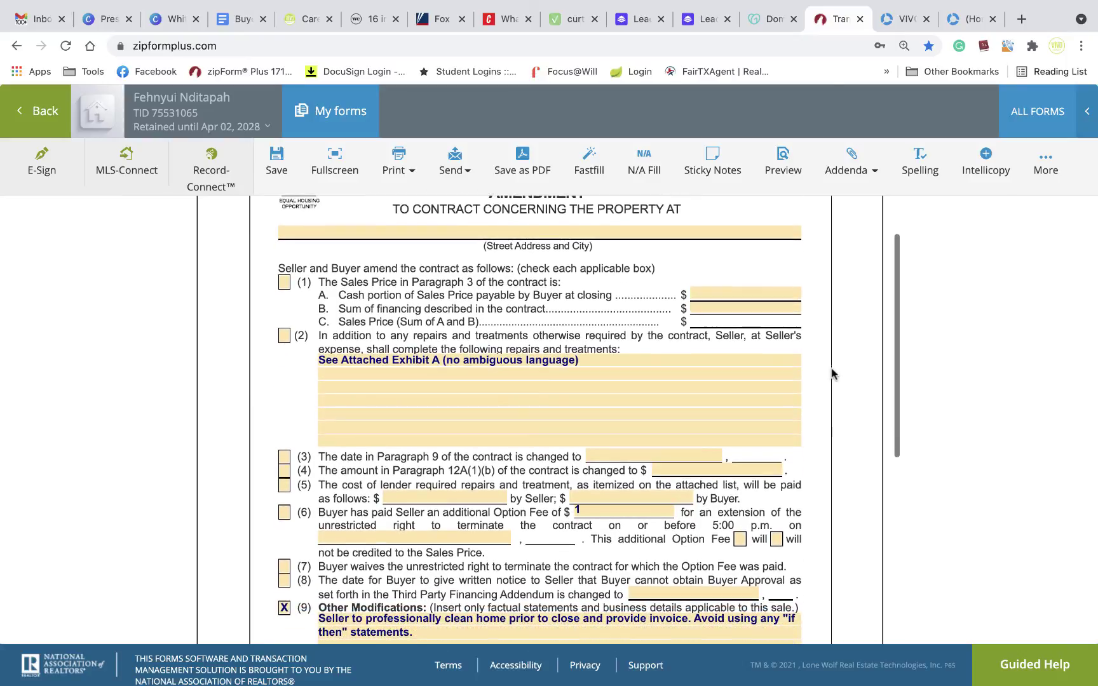
scroll(832, 375, "down", 1)
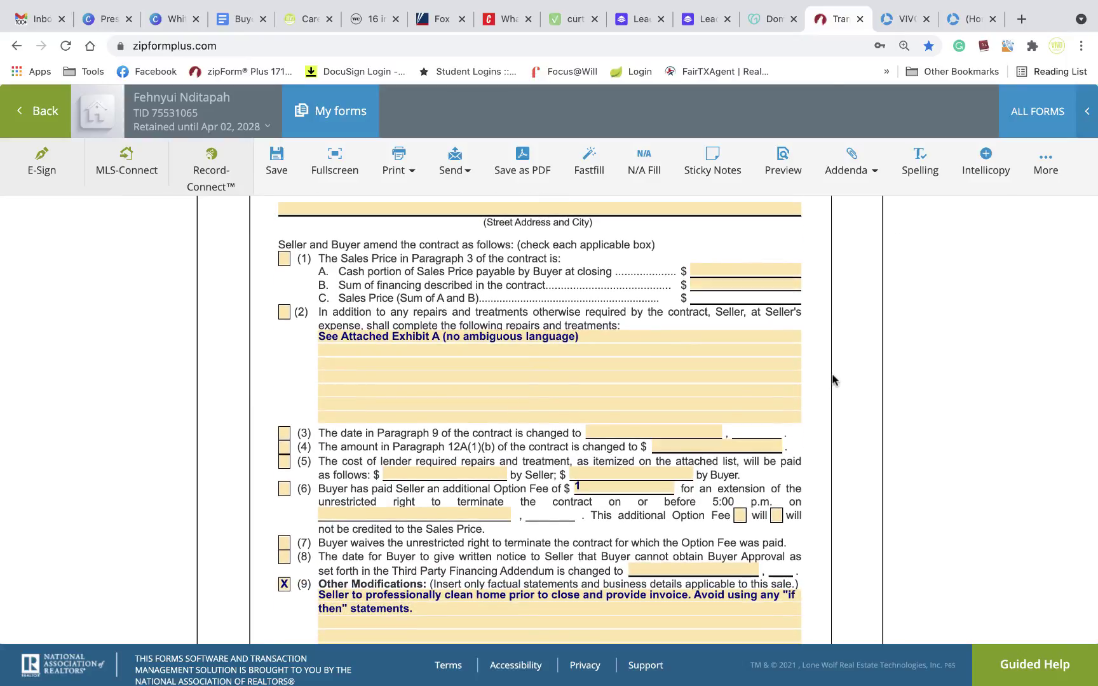
scroll(835, 380, "down", 2)
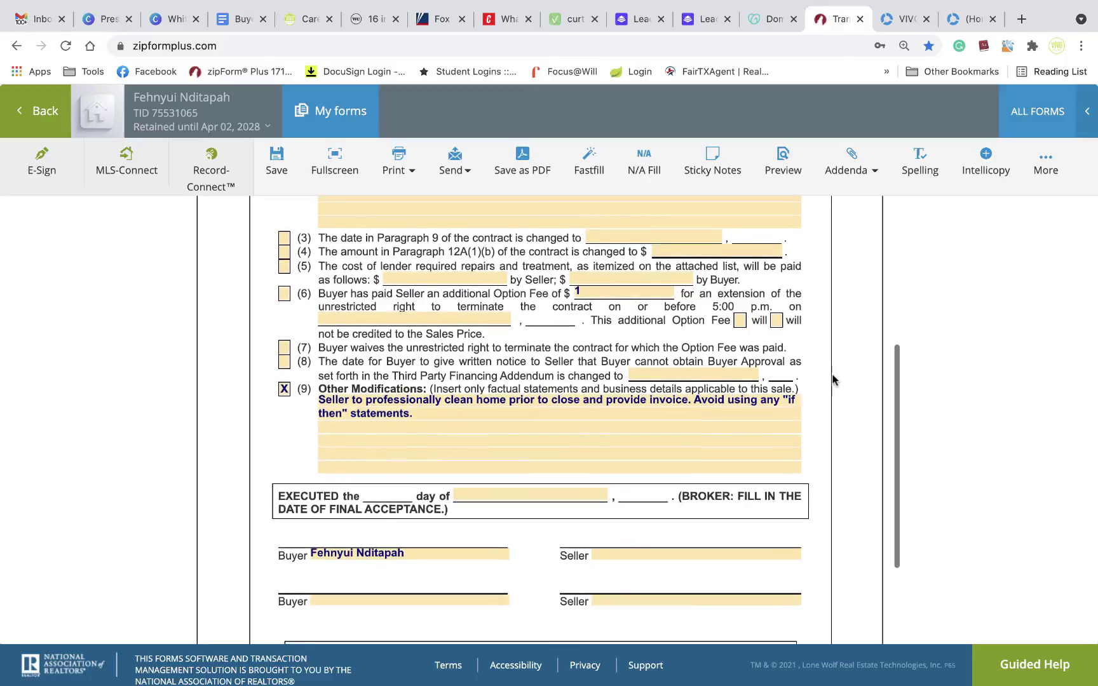
scroll(834, 380, "down", 3)
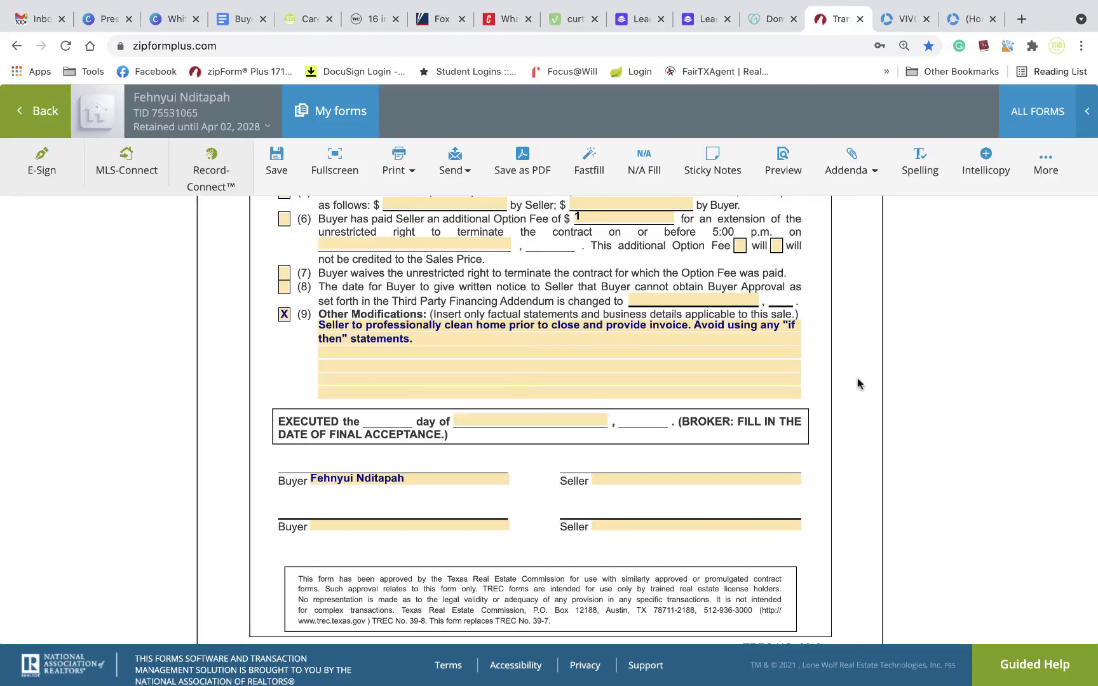
scroll(857, 384, "up", 5)
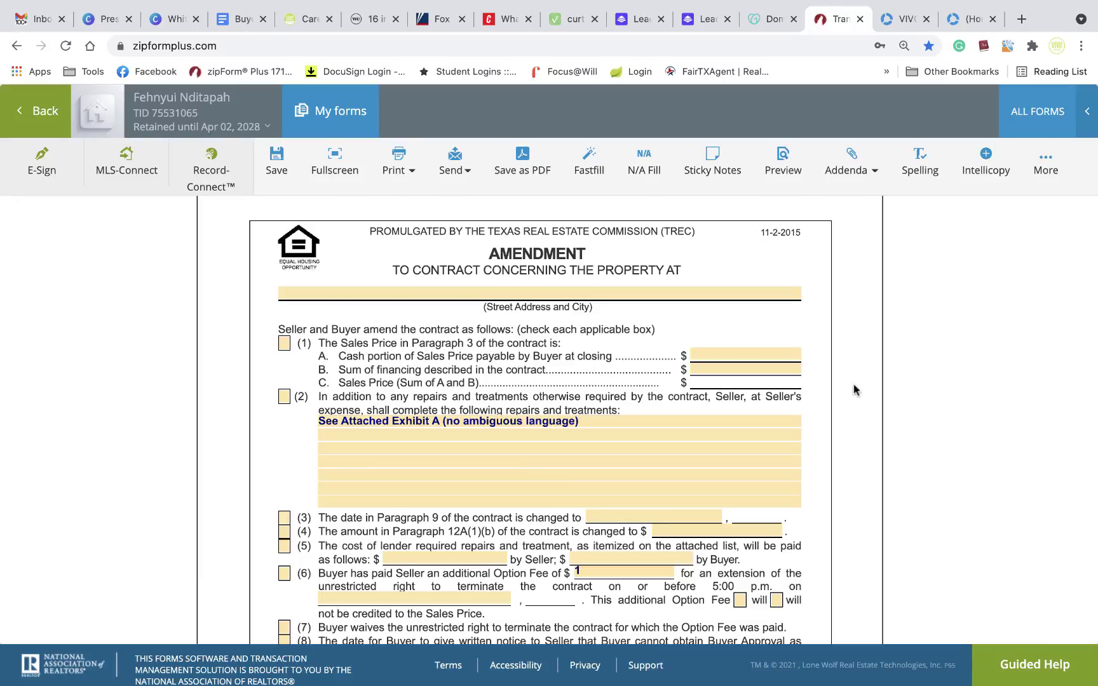
scroll(853, 390, "down", 6)
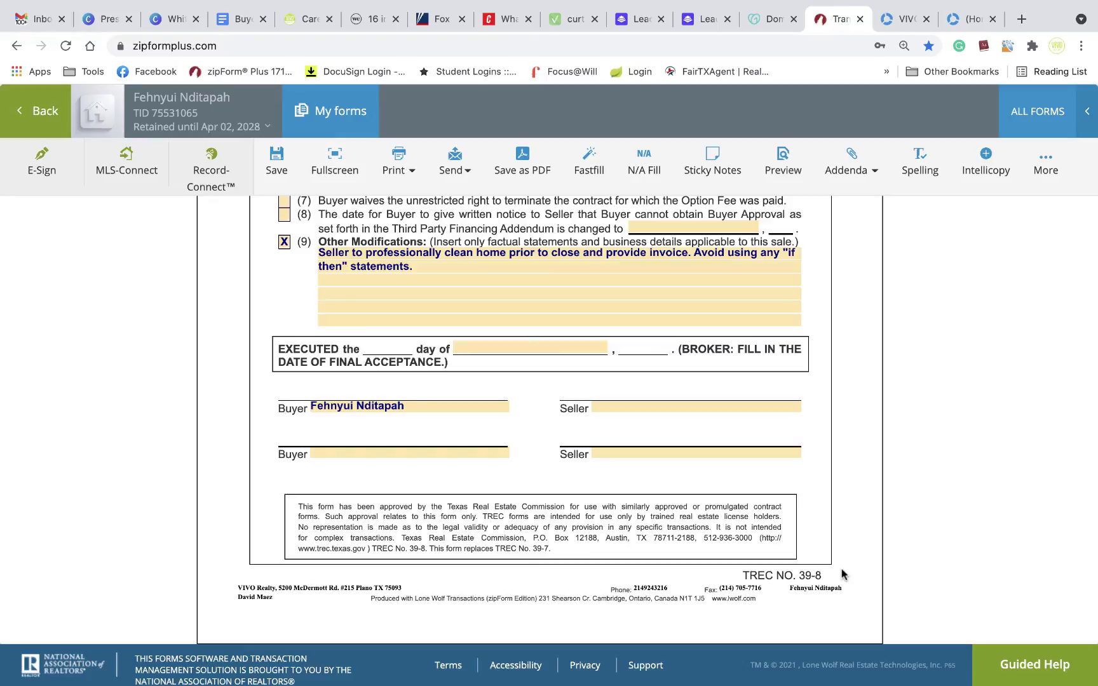
mouse_move(790, 681)
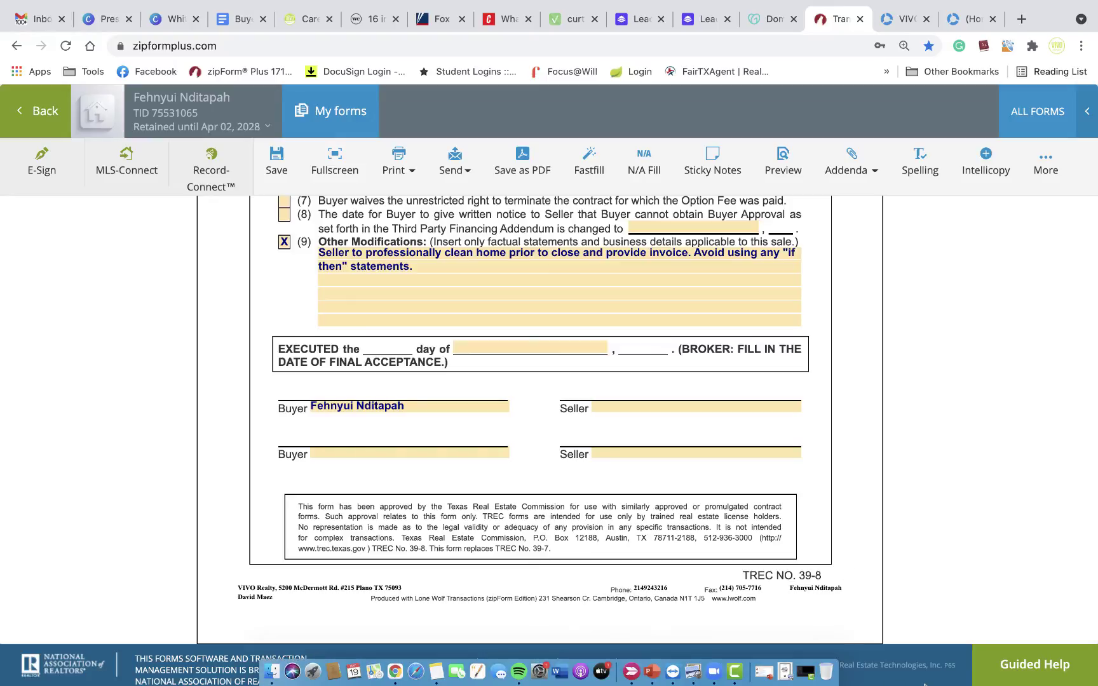